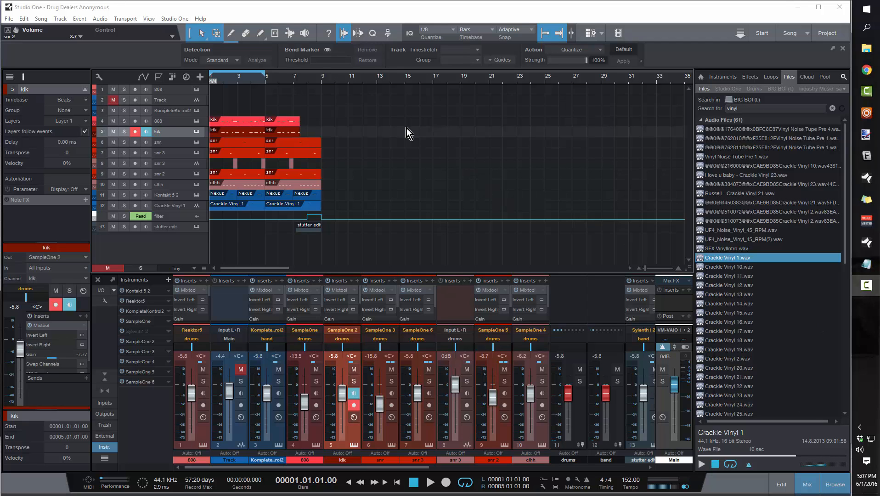
Step: Extend the loop range to end at bar 9 and briefly play the arrangement from the start
{"action": "left_click_drag", "start_coordinate": [267, 76], "coordinate": [323, 112]}
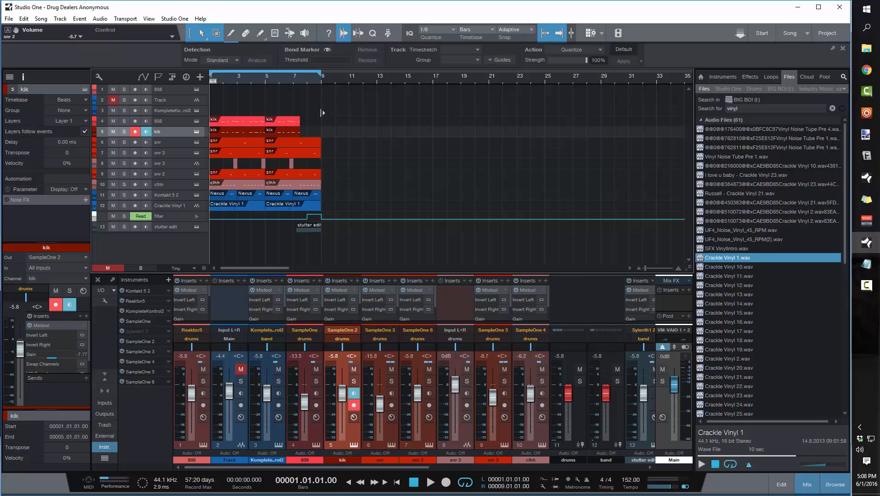
{"action": "key", "text": "space"}
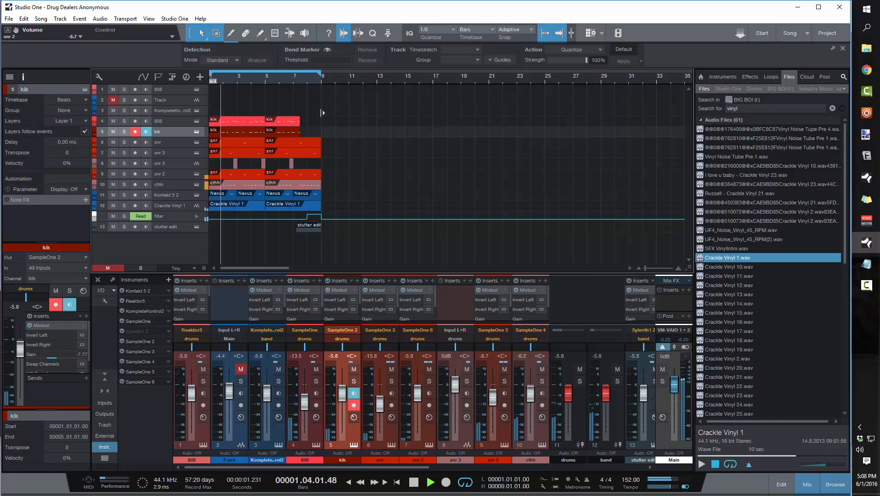
{"action": "key", "text": "space"}
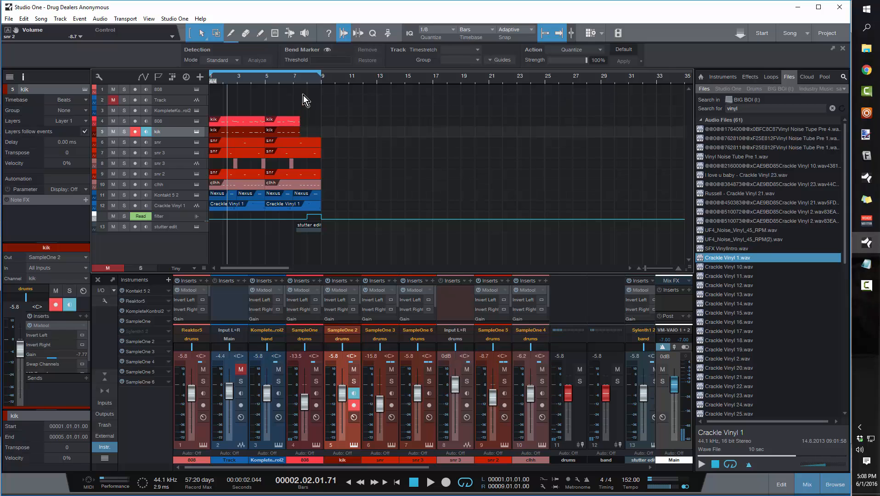
Step: Select the kik track and shorten the loop range to end at bar 5
{"action": "left_click_drag", "start_coordinate": [302, 84], "coordinate": [348, 89]}
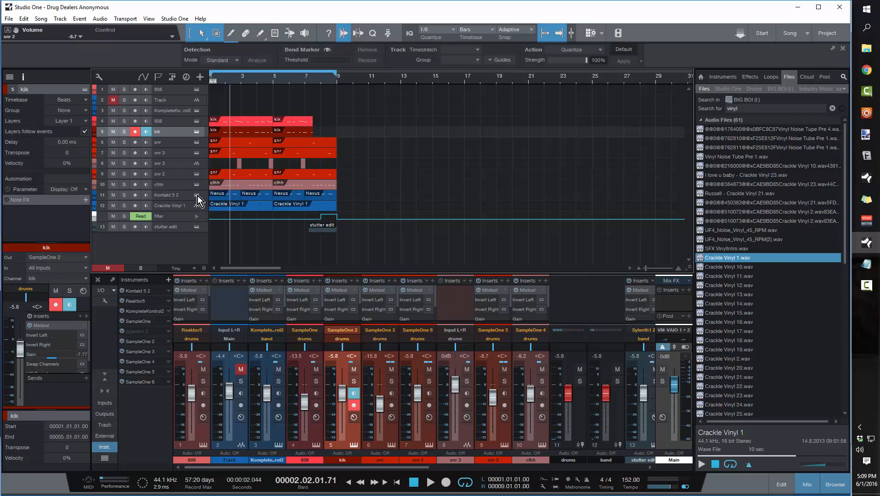
{"action": "left_click", "coordinate": [181, 123]}
{"action": "left_click", "coordinate": [180, 135]}
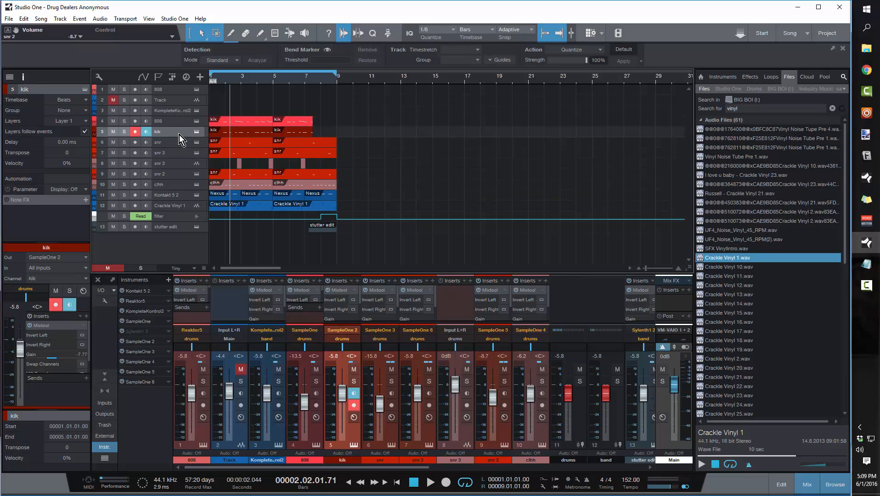
{"action": "left_click_drag", "start_coordinate": [338, 73], "coordinate": [274, 100]}
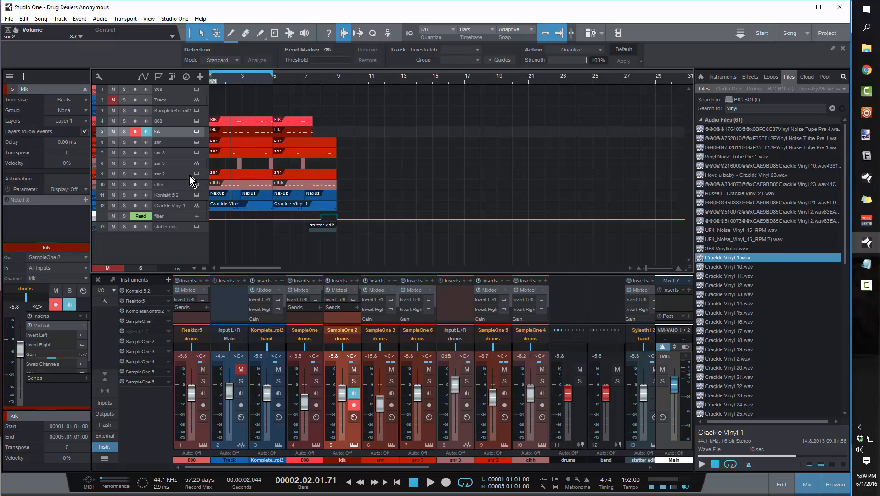
Step: Move the snr 2 track up one place so it sits above the audio snr 3 track
{"action": "left_click_drag", "start_coordinate": [190, 176], "coordinate": [193, 159]}
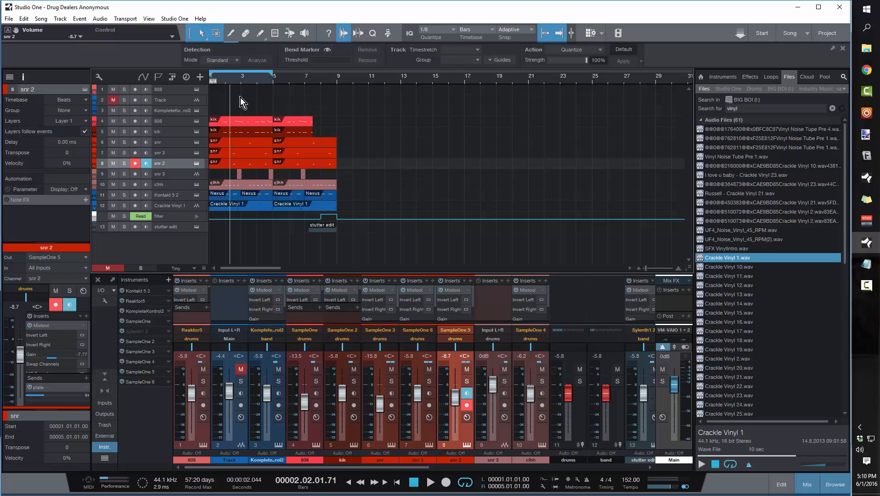
{"action": "left_click_drag", "start_coordinate": [219, 81], "coordinate": [230, 220]}
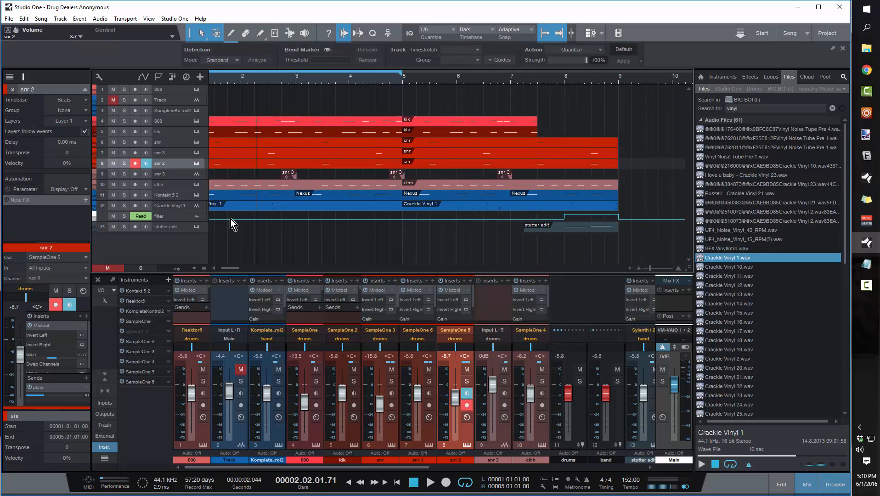
{"action": "left_click_drag", "start_coordinate": [231, 268], "coordinate": [227, 269]}
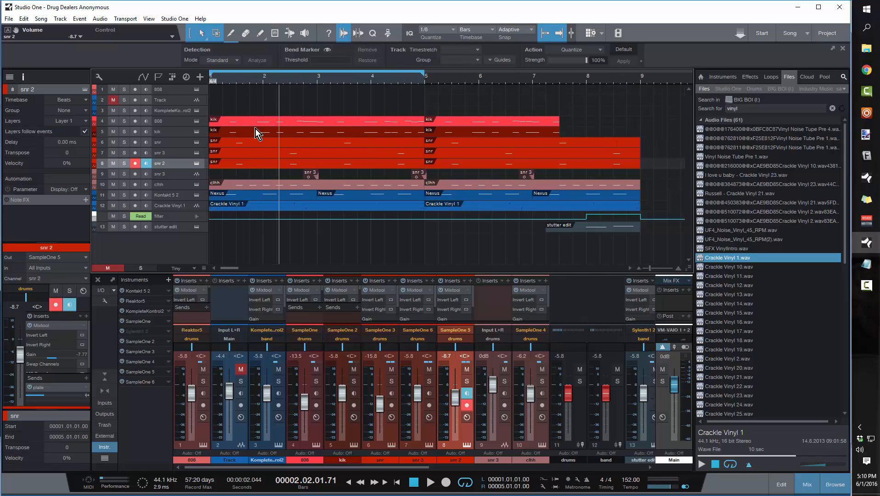
{"action": "scroll", "coordinate": [275, 154], "scroll_direction": "up", "scroll_amount": 3}
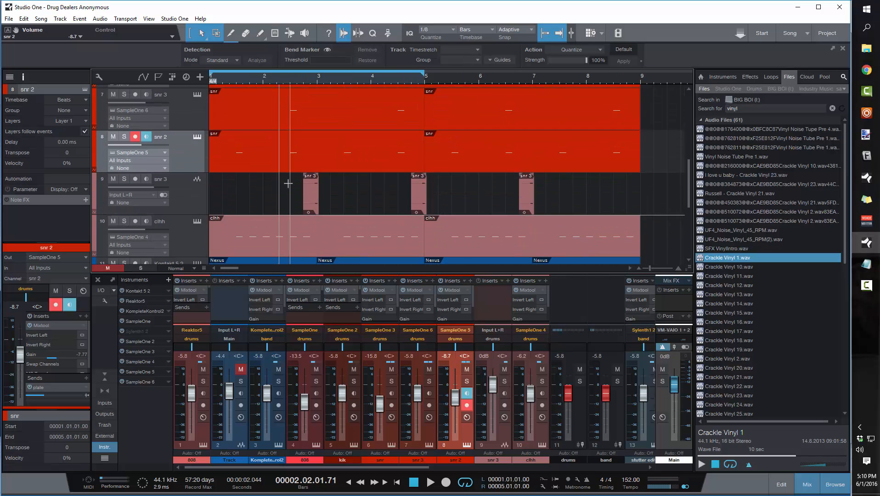
{"action": "left_click_drag", "start_coordinate": [240, 83], "coordinate": [240, 93]}
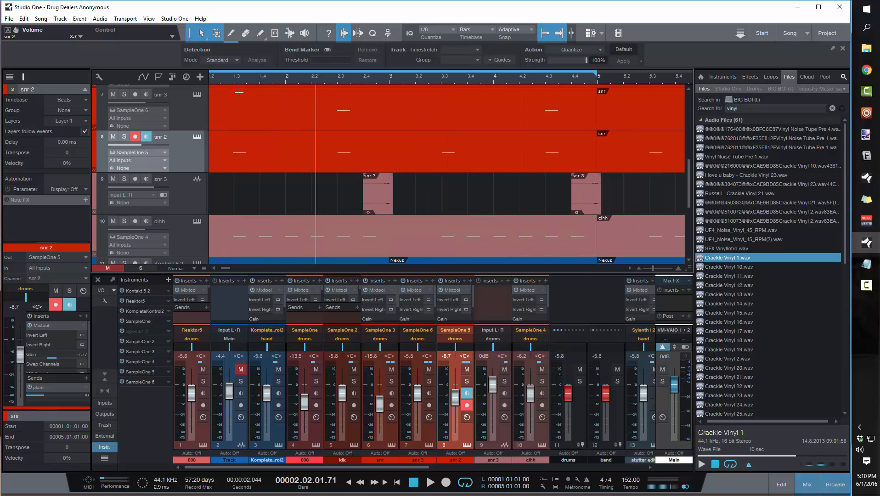
{"action": "left_click_drag", "start_coordinate": [224, 269], "coordinate": [214, 263]}
{"action": "scroll", "coordinate": [243, 244], "scroll_direction": "up", "scroll_amount": 2}
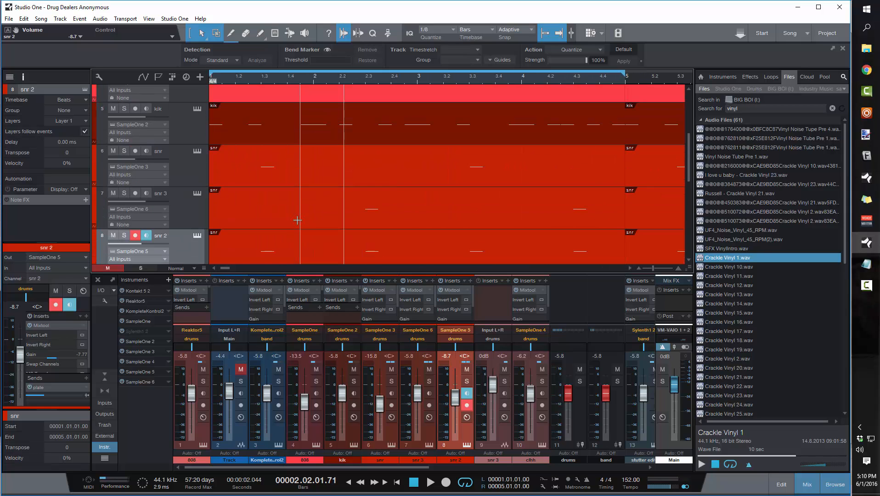
{"action": "scroll", "coordinate": [370, 188], "scroll_direction": "down", "scroll_amount": 2}
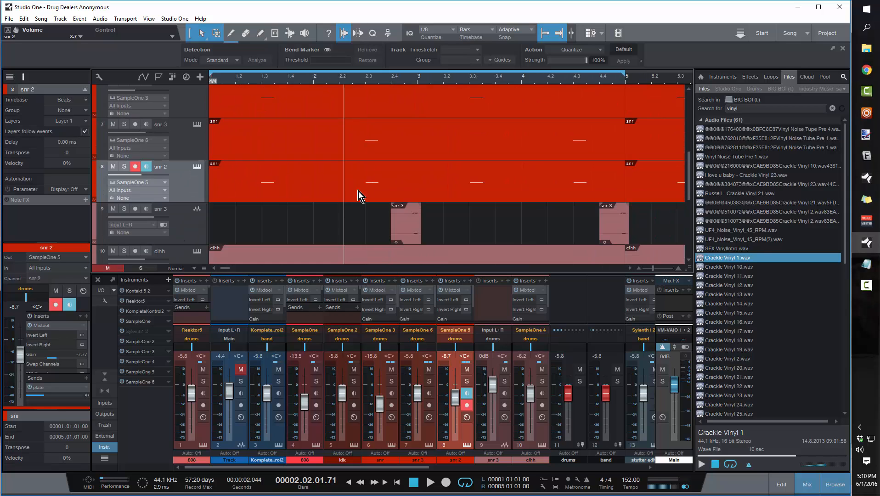
Step: Select the first event on the snr 2 track and move the track up between kik and snr
{"action": "left_click", "coordinate": [282, 194]}
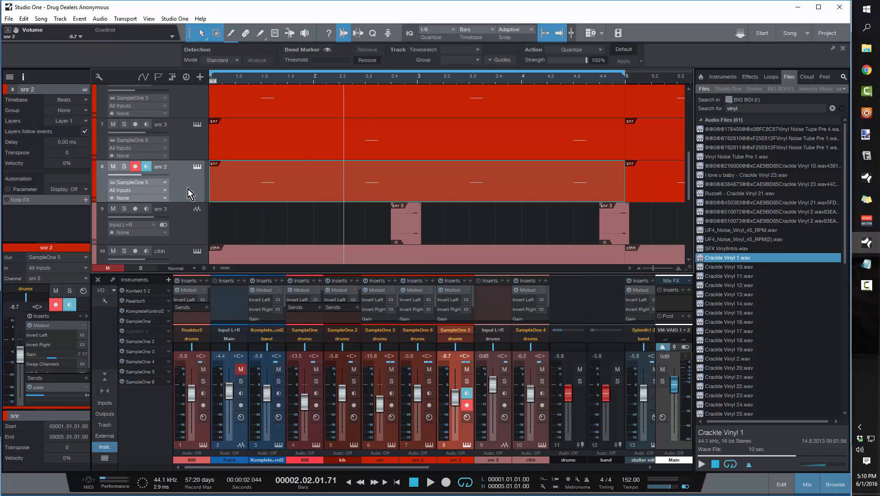
{"action": "scroll", "coordinate": [225, 195], "scroll_direction": "up", "scroll_amount": 3}
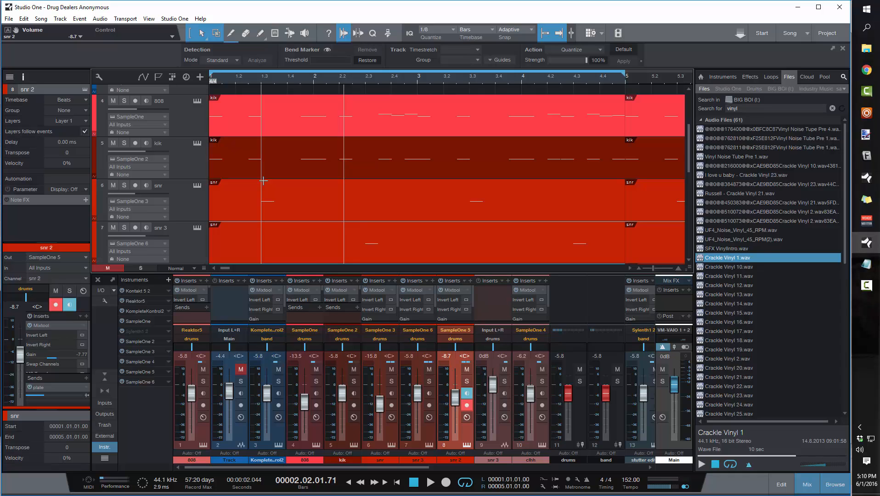
{"action": "scroll", "coordinate": [291, 190], "scroll_direction": "down", "scroll_amount": 2}
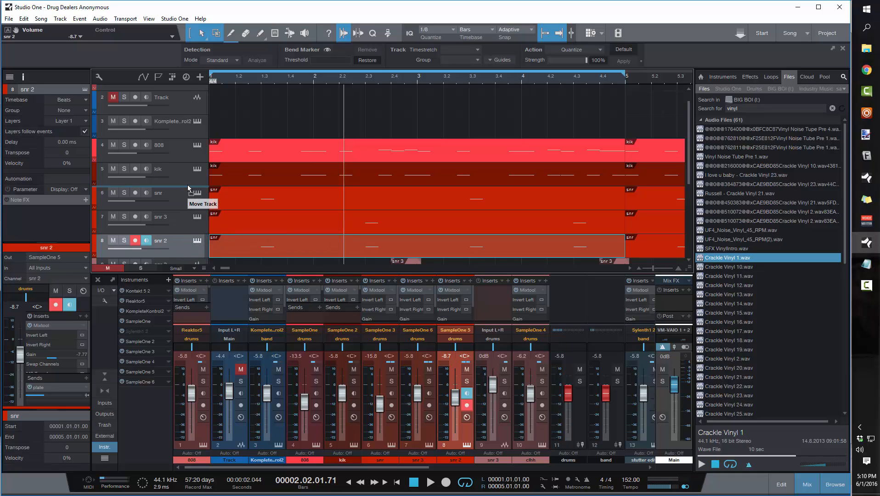
{"action": "left_click_drag", "start_coordinate": [188, 189], "coordinate": [223, 194]}
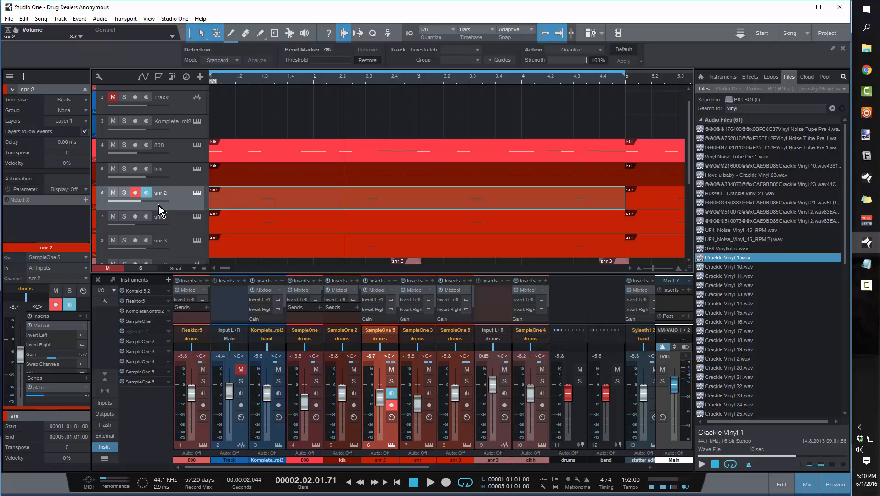
Step: Solo the snr 2 track and play its pattern from the start of the song
{"action": "left_click", "coordinate": [124, 192]}
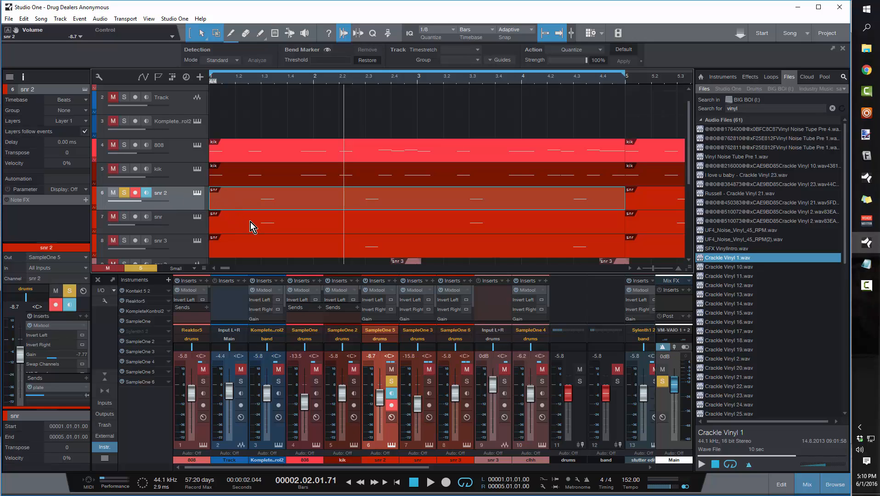
{"action": "key", "text": "comma"}
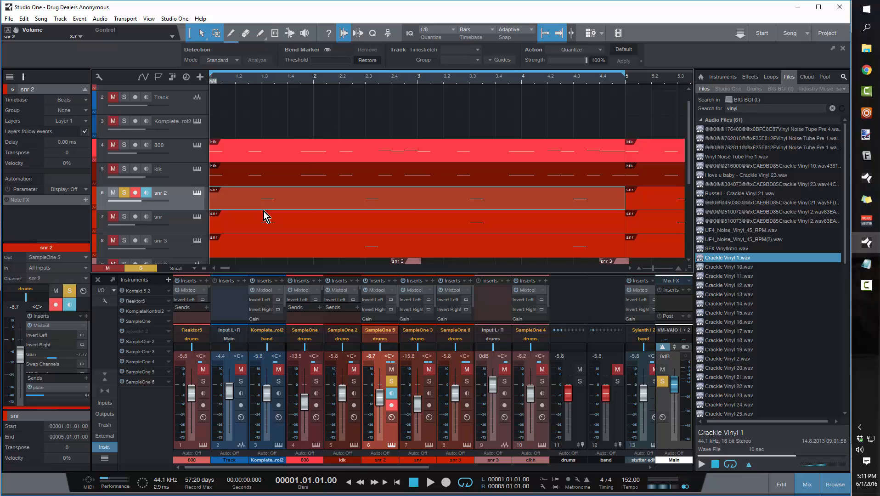
{"action": "key", "text": "space"}
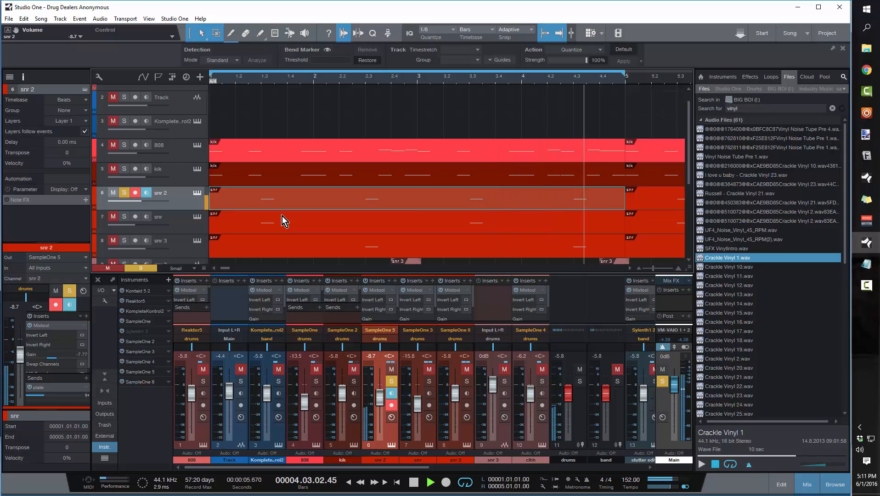
{"action": "key", "text": "space"}
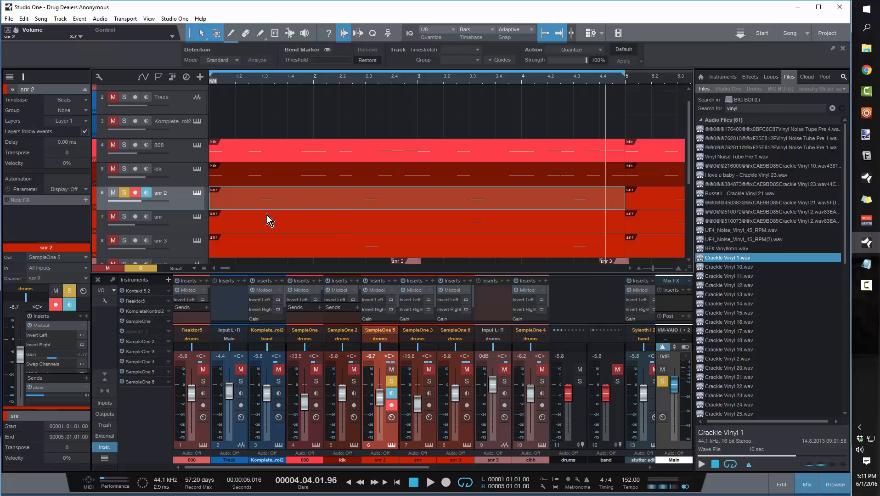
Step: Select the snr track, solo it along with snr 2, and start playback
{"action": "left_click", "coordinate": [186, 225]}
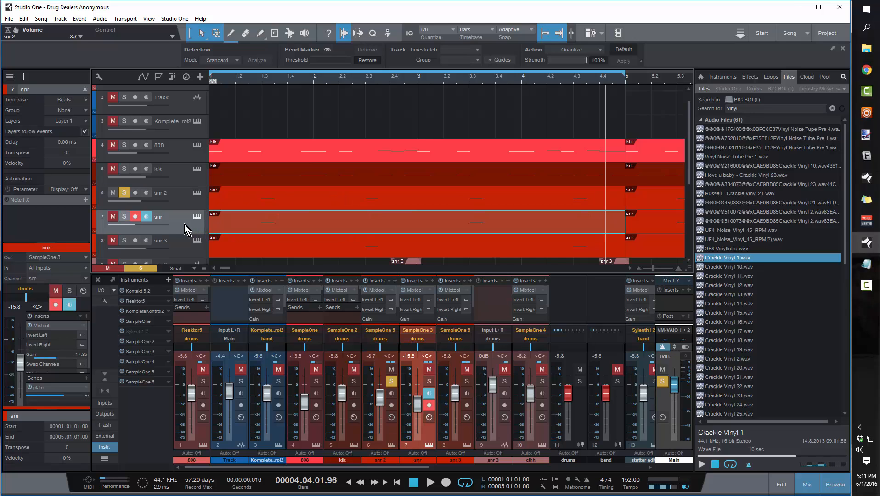
{"action": "left_click", "coordinate": [123, 218]}
{"action": "key", "text": "space"}
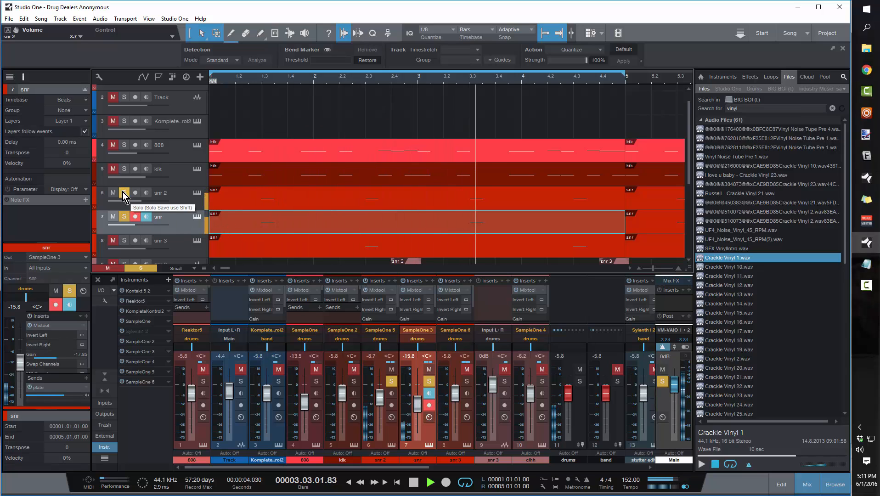
Step: Open the snr track's SampleOne instrument to inspect its sample, stop playback, and close the instrument window
{"action": "left_click", "coordinate": [197, 217]}
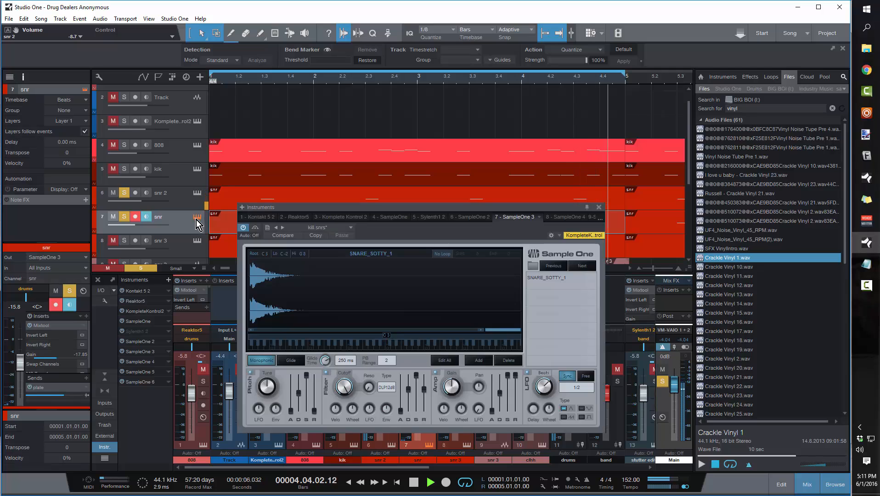
{"action": "key", "text": "space"}
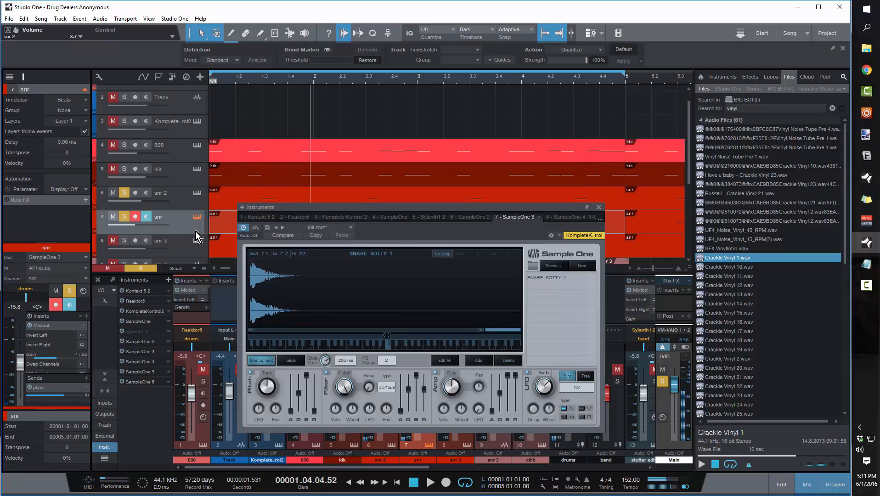
{"action": "left_click", "coordinate": [598, 207]}
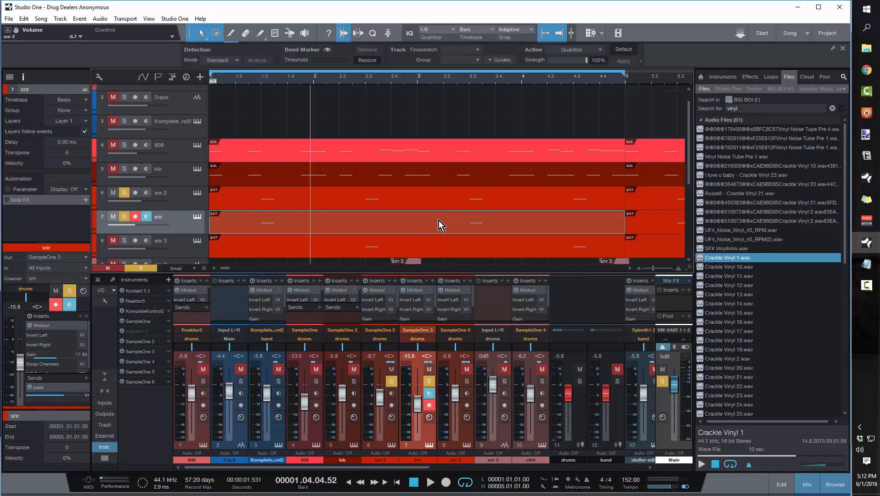
Step: Play the soloed snr 2 and snr tracks together from the start to hear the layered snares
{"action": "key", "text": "comma"}
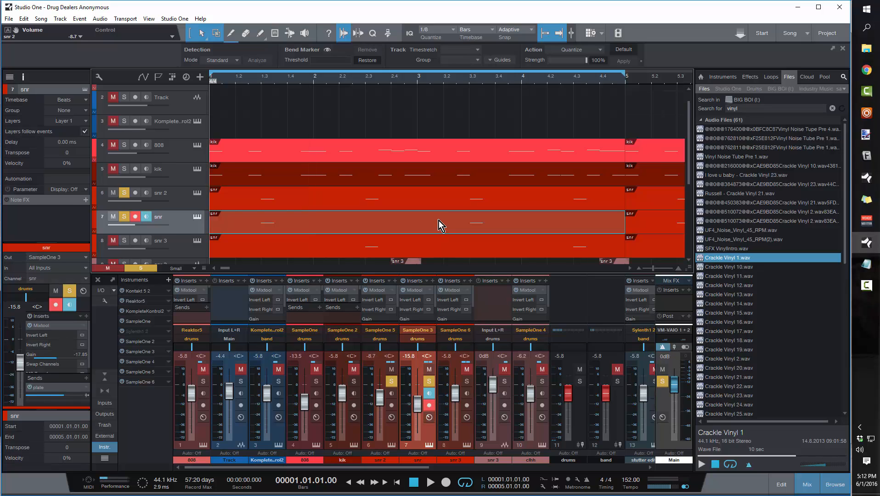
{"action": "key", "text": "space"}
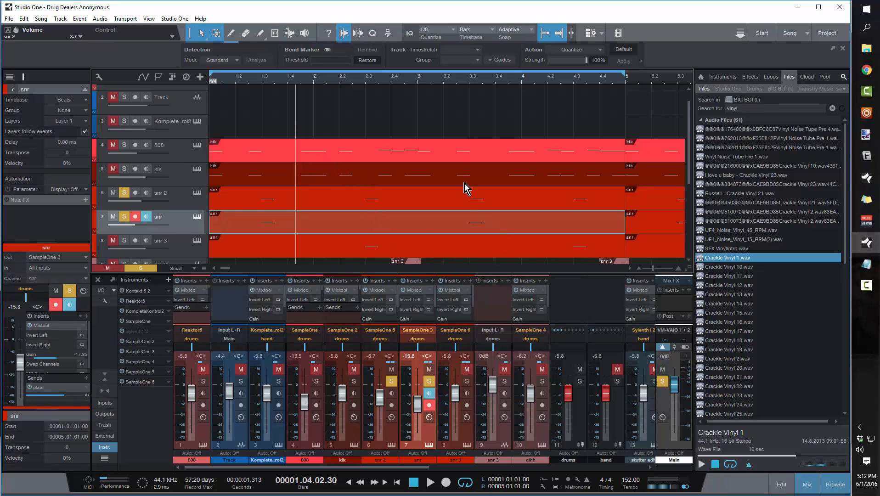
{"action": "key", "text": "space"}
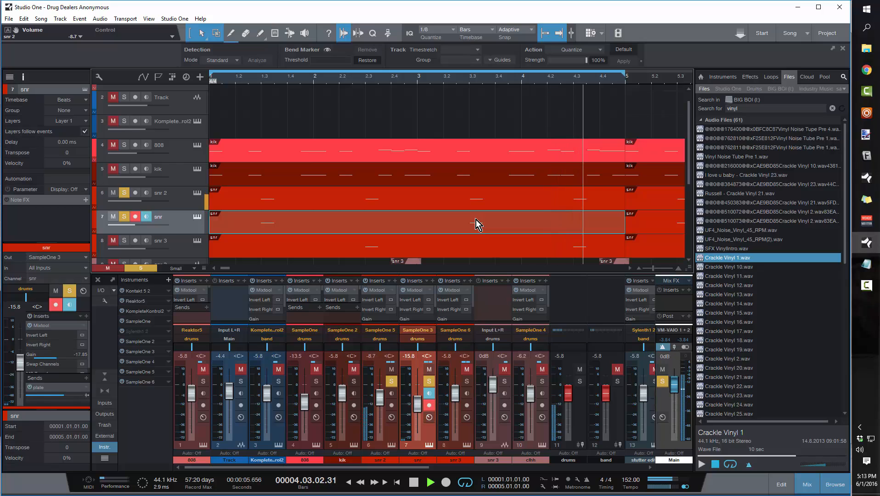
{"action": "key", "text": "space"}
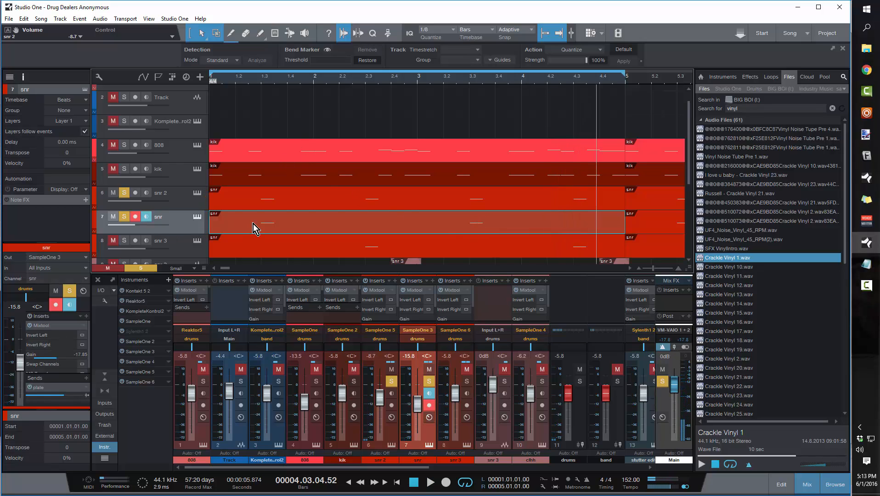
Step: Add the snr 3 instrument track to the soloed snares and save the song
{"action": "left_click", "coordinate": [128, 239]}
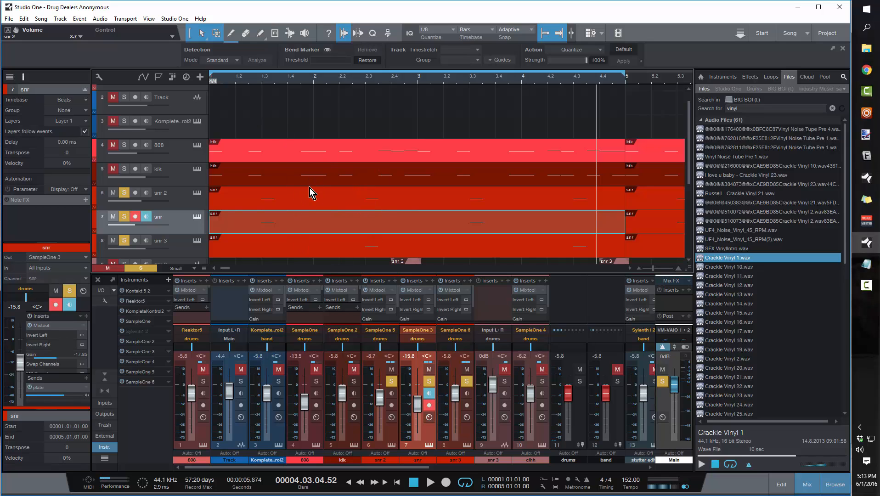
{"action": "key", "text": "ctrl+s"}
Step: Play the three soloed snare tracks from the start and lower the snr 3 instrument track's volume to -7.6 dB
{"action": "key", "text": "Home"}
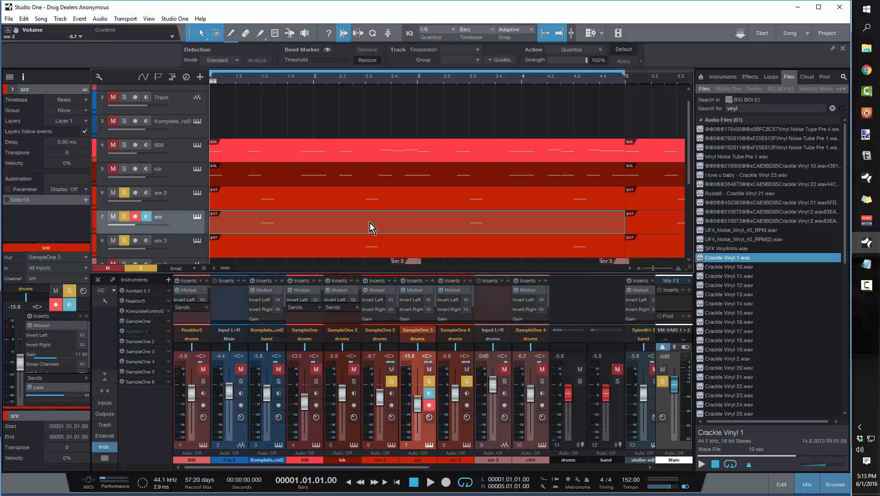
{"action": "key", "text": "space"}
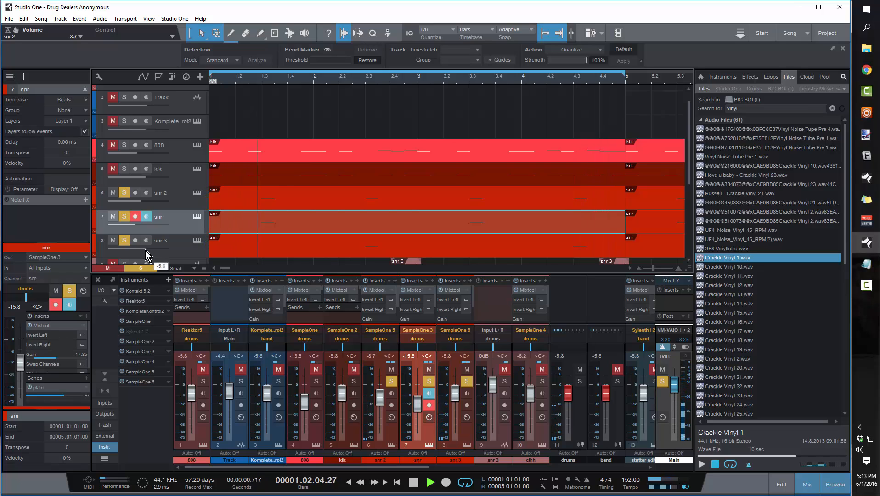
{"action": "scroll", "coordinate": [146, 251], "scroll_direction": "down", "scroll_amount": 1}
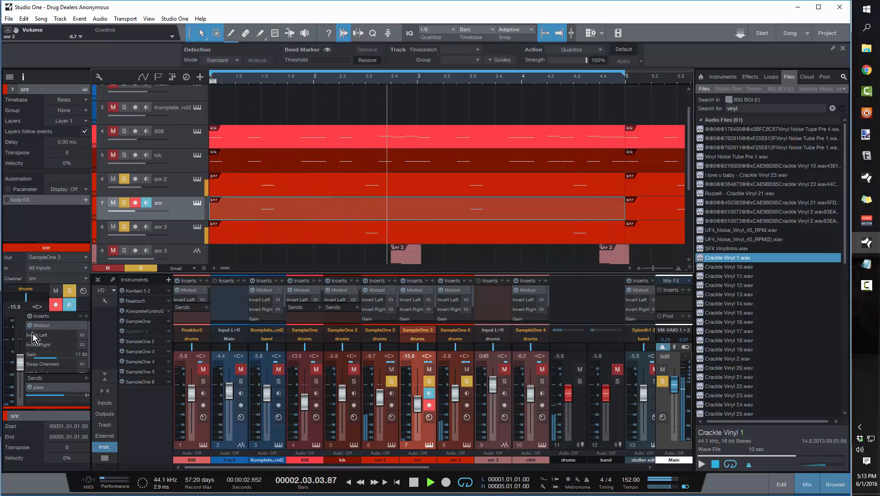
{"action": "left_click_drag", "start_coordinate": [147, 237], "coordinate": [144, 238]}
{"action": "key", "text": "space"}
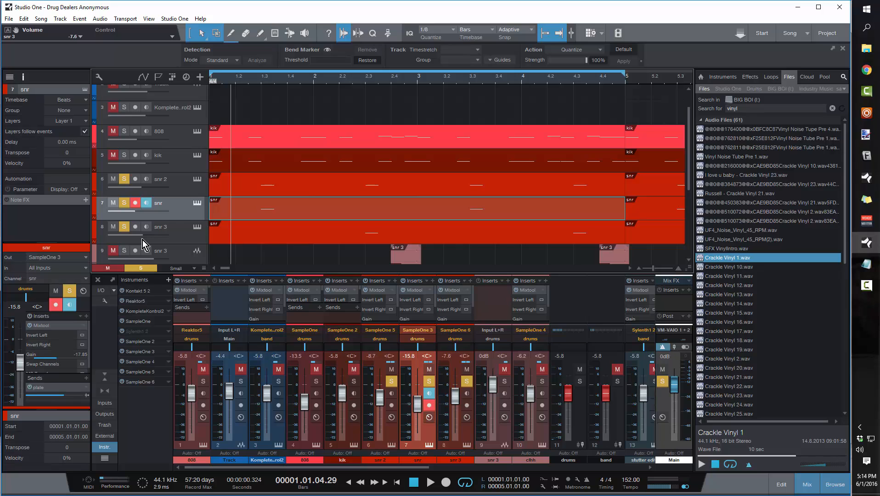
Step: Solo the snr 3 audio track and bounce the first snr 3 instrument part to a new audio track
{"action": "scroll", "coordinate": [175, 199], "scroll_direction": "down", "scroll_amount": 2}
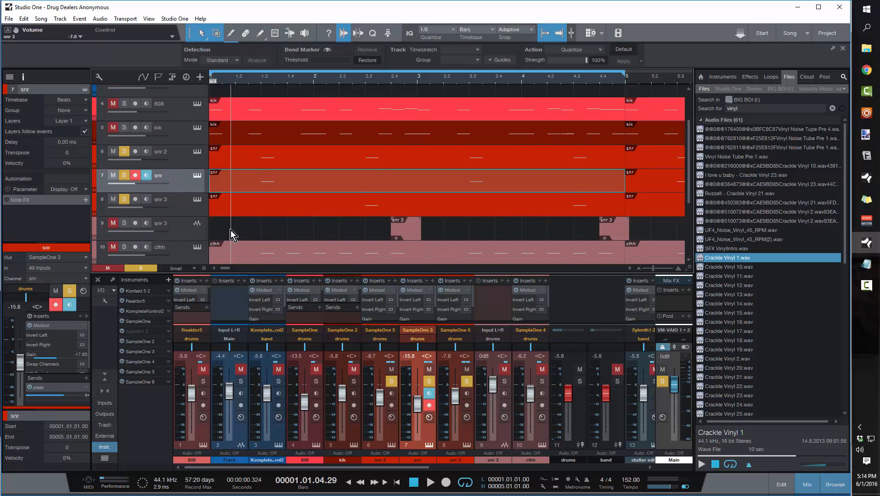
{"action": "left_click", "coordinate": [124, 224]}
{"action": "left_click", "coordinate": [375, 208]}
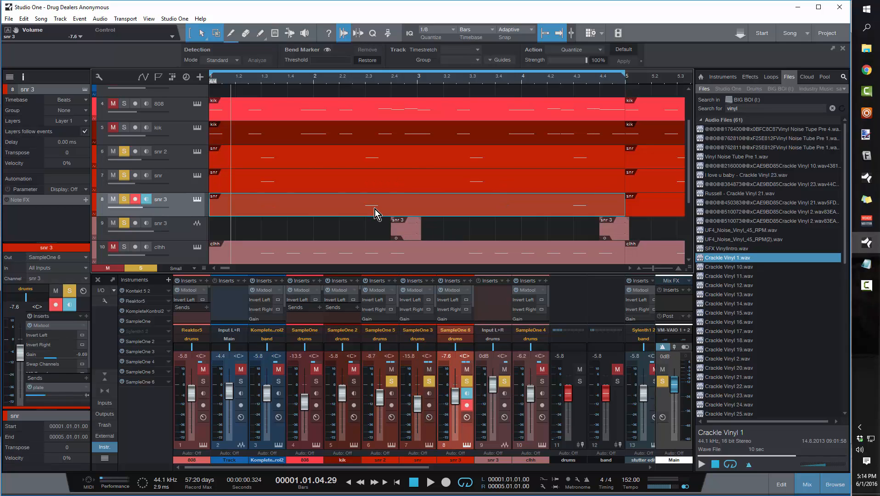
{"action": "key", "text": "ctrl+b"}
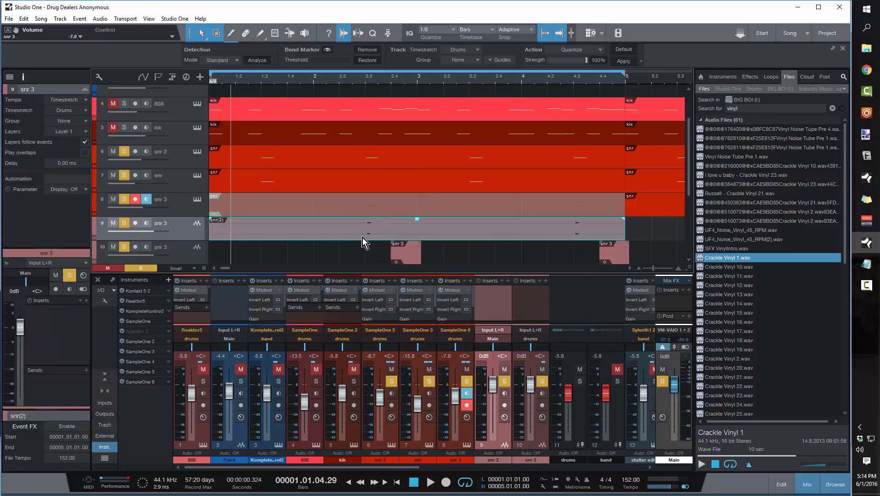
Step: Split the bounced snr 3 audio around the hit at 2.3 and delete the pieces before and after it
{"action": "key", "text": "3"}
{"action": "left_click", "coordinate": [372, 224]}
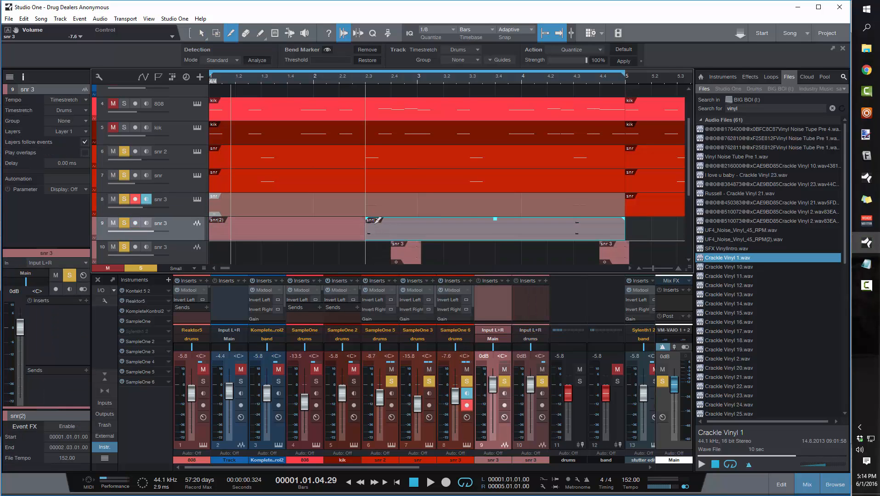
{"action": "left_click", "coordinate": [378, 224]}
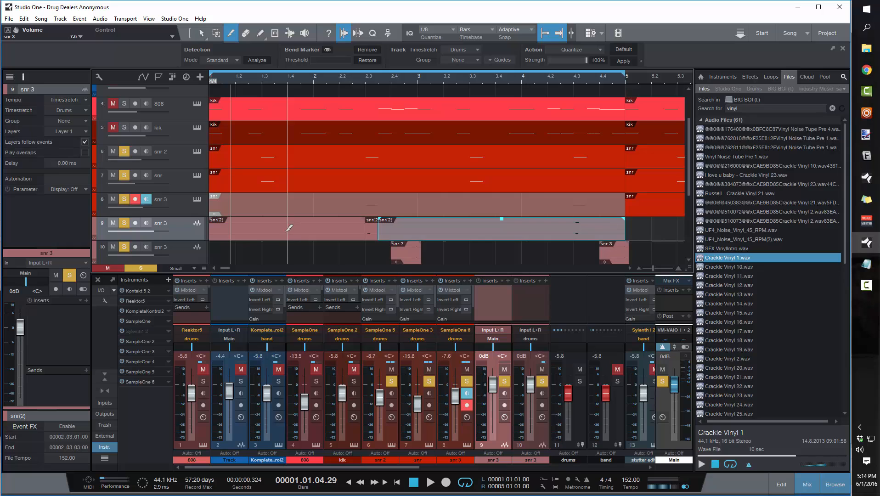
{"action": "key", "text": "1"}
{"action": "left_click", "coordinate": [291, 230]}
{"action": "key", "text": "Delete"}
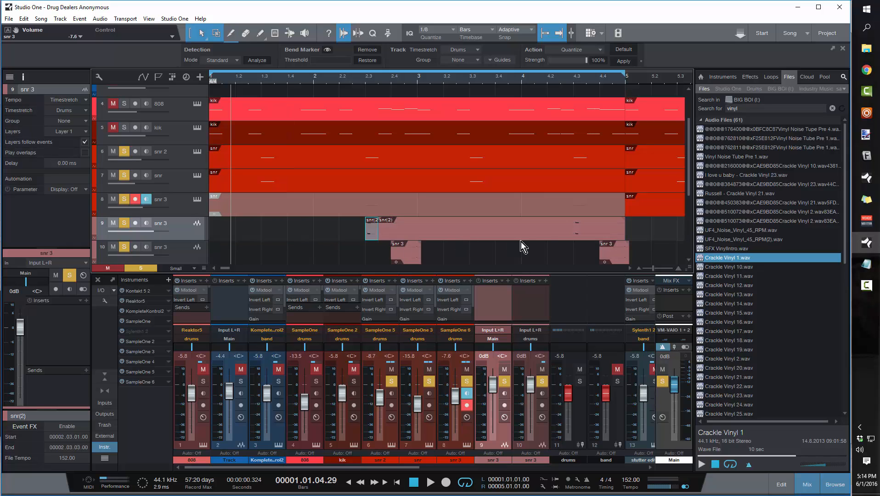
{"action": "left_click", "coordinate": [547, 237]}
{"action": "key", "text": "Delete"}
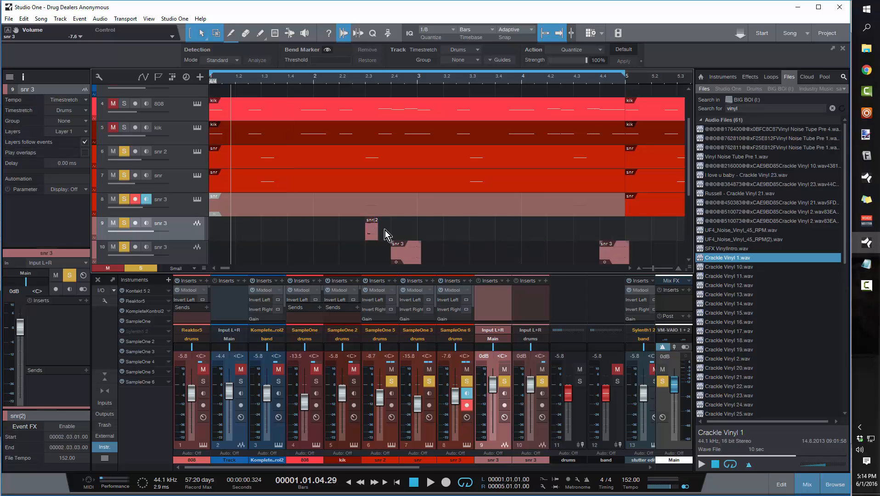
Step: Reverse the trimmed snr 3 audio clip and move it so that it ends on bar 3
{"action": "left_click_drag", "start_coordinate": [358, 78], "coordinate": [355, 104]}
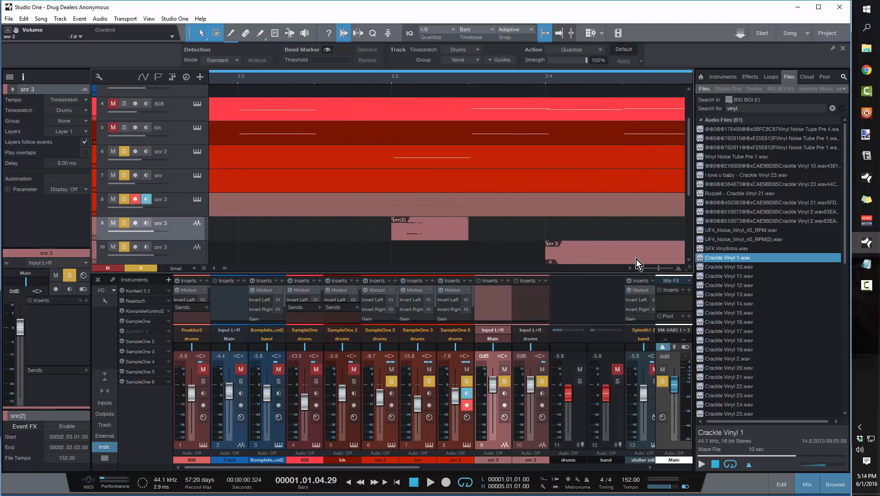
{"action": "scroll", "coordinate": [568, 240], "scroll_direction": "down", "scroll_amount": 3}
{"action": "scroll", "coordinate": [561, 238], "scroll_direction": "up", "scroll_amount": 8}
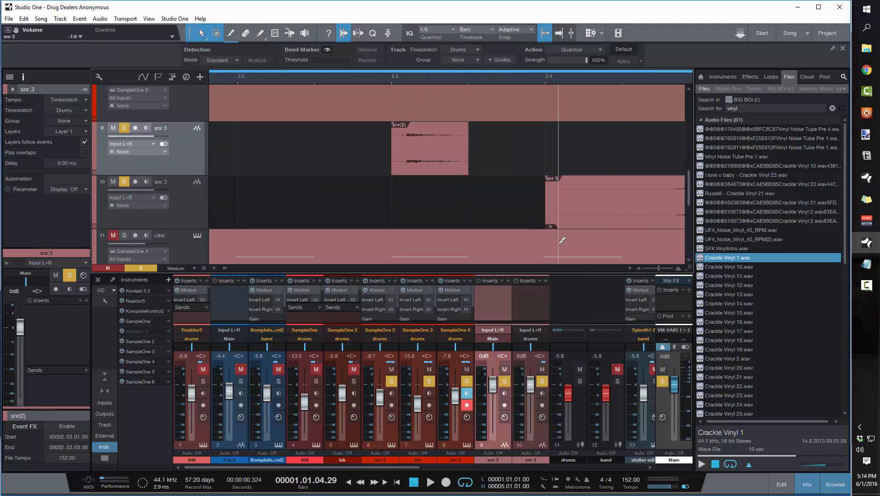
{"action": "left_click", "coordinate": [433, 173]}
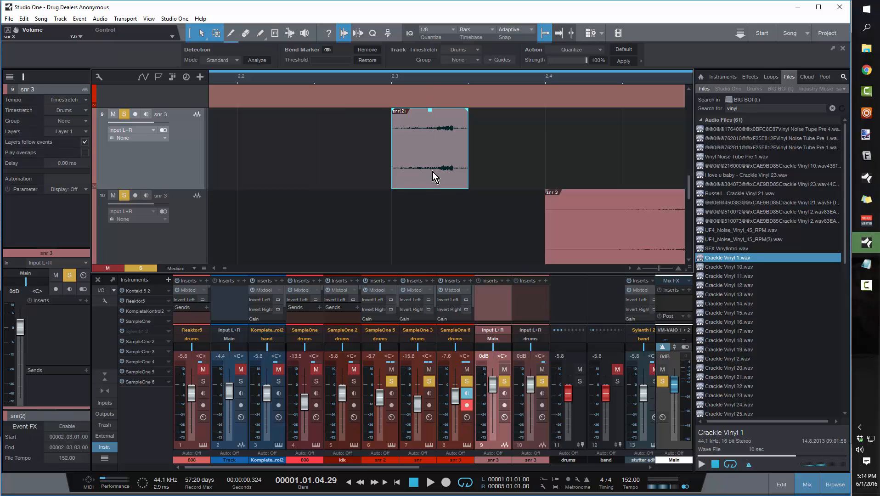
{"action": "left_click_drag", "start_coordinate": [428, 164], "coordinate": [606, 180]}
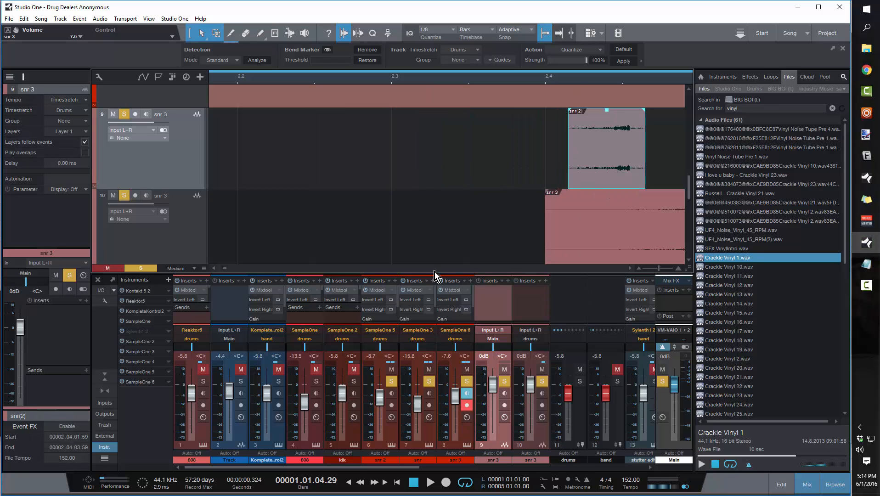
{"action": "left_click", "coordinate": [631, 268]}
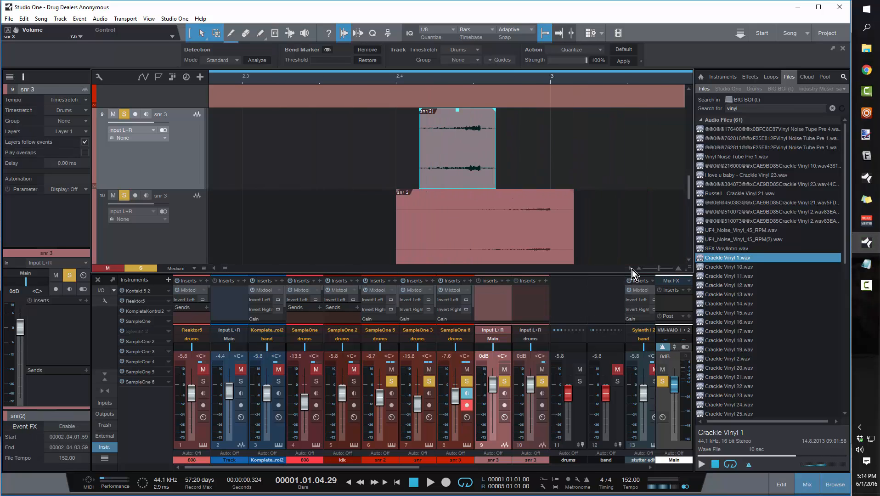
{"action": "left_click", "coordinate": [632, 270]}
{"action": "left_click_drag", "start_coordinate": [342, 160], "coordinate": [417, 169]}
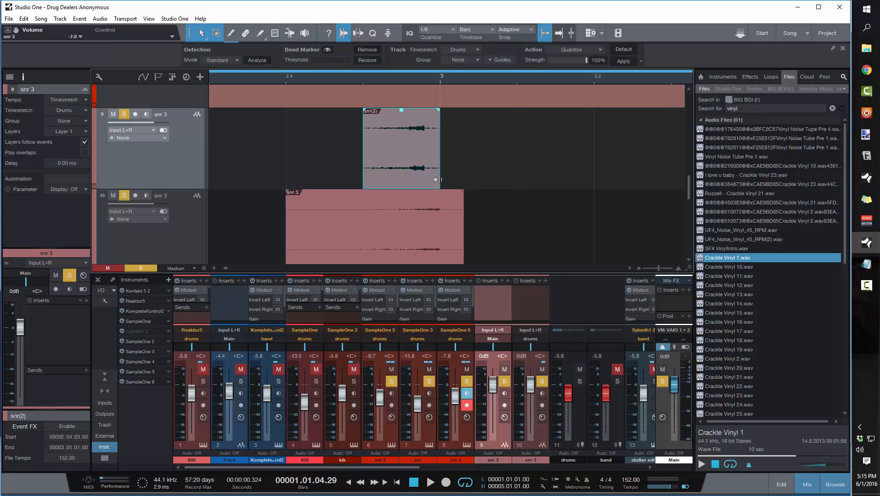
Step: Time-stretch the reversed snare clip's end to about 3.01.01.42, compare its waveform with the existing clip below, and delete the stretched clip
{"action": "mouse_move", "coordinate": [439, 179]}
{"action": "left_mouse_down"}
{"action": "mouse_move", "coordinate": [463, 182]}
{"action": "mouse_move", "coordinate": [456, 182]}
{"action": "left_mouse_up"}
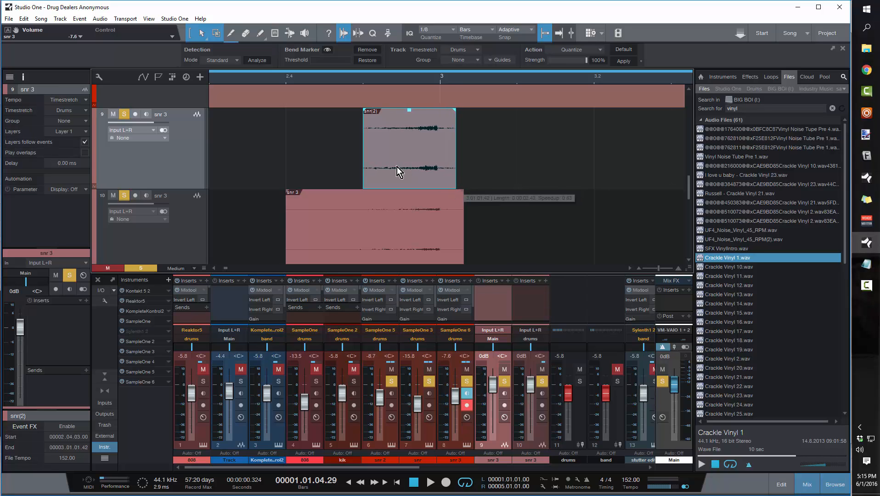
{"action": "scroll", "coordinate": [415, 81], "scroll_direction": "up", "scroll_amount": 2}
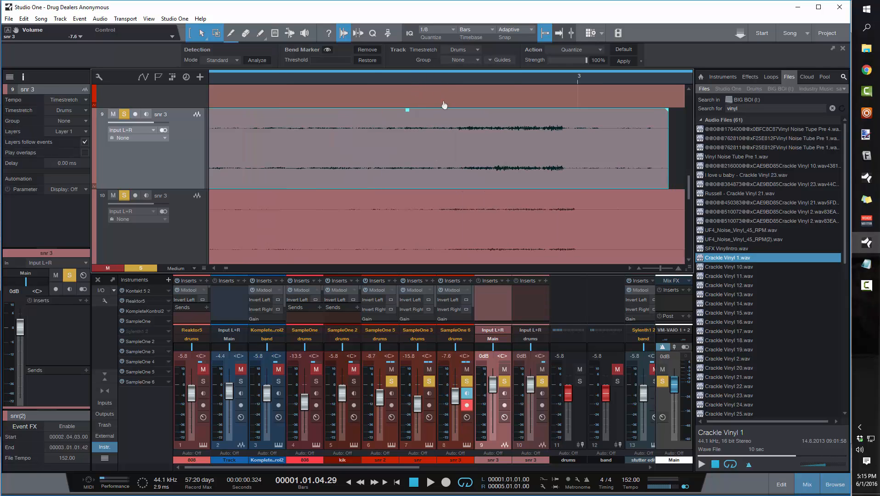
{"action": "scroll", "coordinate": [416, 186], "scroll_direction": "down", "scroll_amount": 5}
{"action": "scroll", "coordinate": [418, 188], "scroll_direction": "down", "scroll_amount": 2}
{"action": "scroll", "coordinate": [418, 188], "scroll_direction": "down", "scroll_amount": 2}
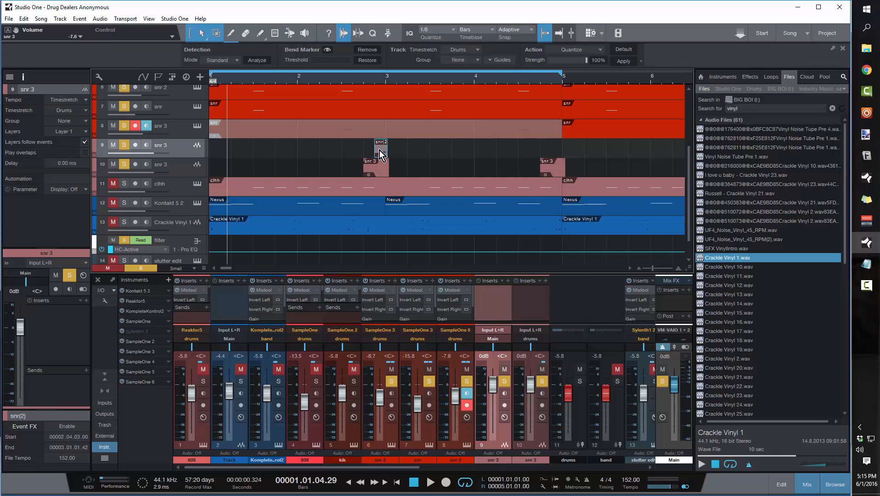
{"action": "key", "text": "Delete"}
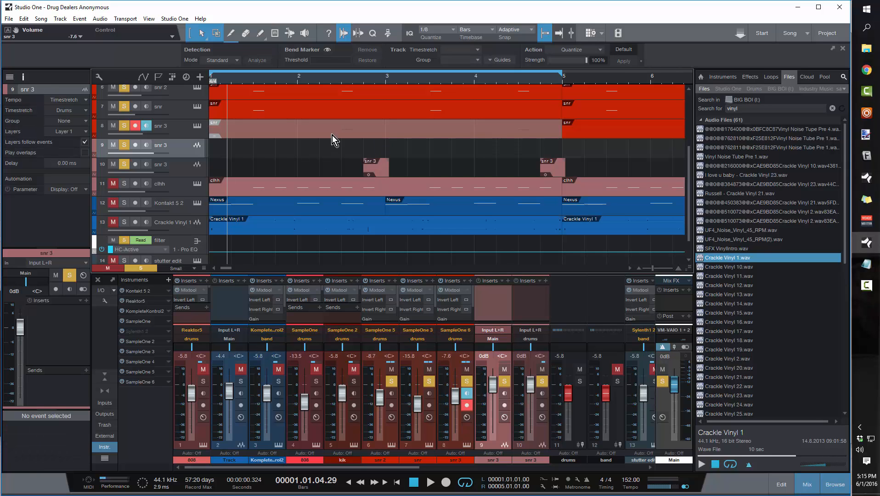
Step: Play the soloed snare tracks together with the reversed snr 3 audio clips from the start
{"action": "key", "text": "comma"}
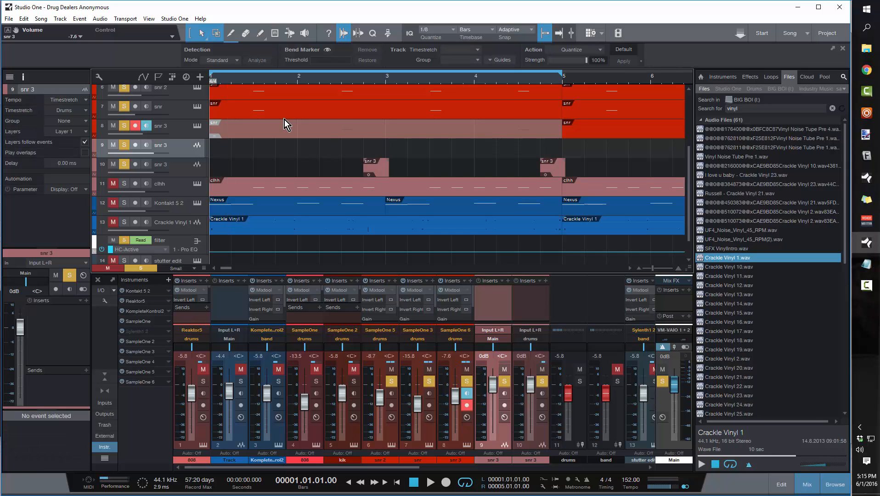
{"action": "key", "text": "space"}
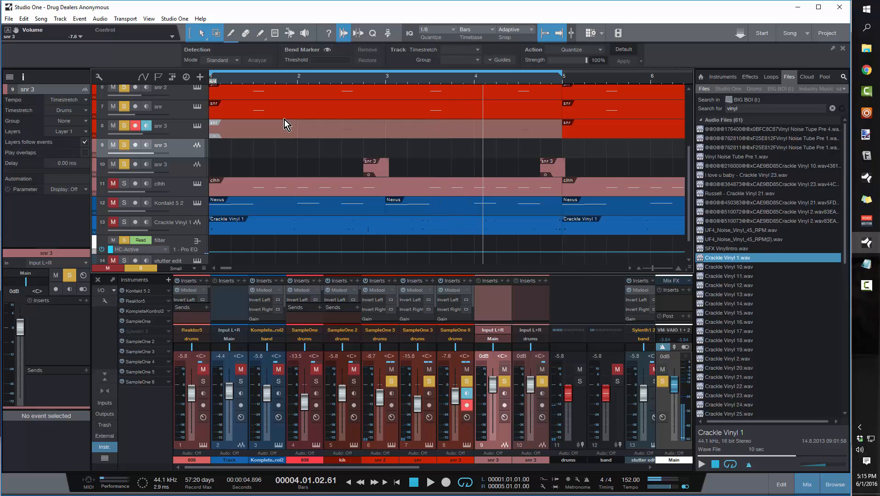
Step: Inspect the plate send's RC 24 reverb on the snr 3 audio track holding the reversed clips, and close its window
{"action": "left_click", "coordinate": [163, 174]}
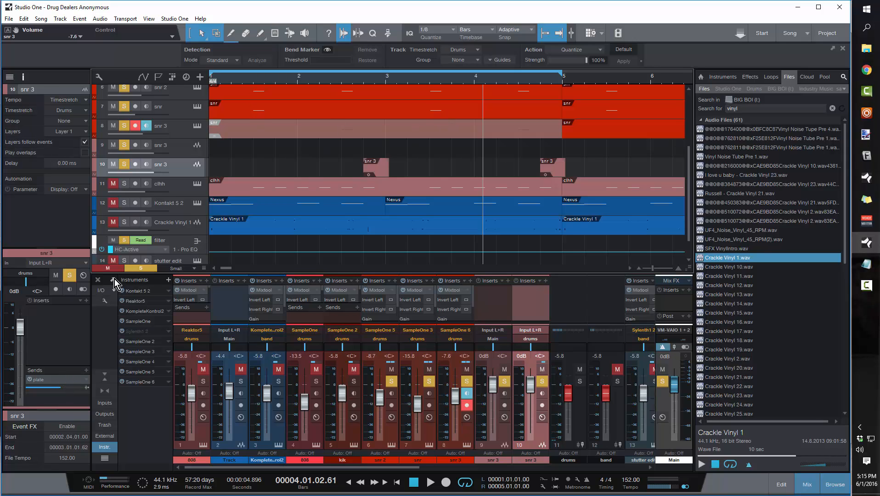
{"action": "scroll", "coordinate": [326, 130], "scroll_direction": "up", "scroll_amount": 3}
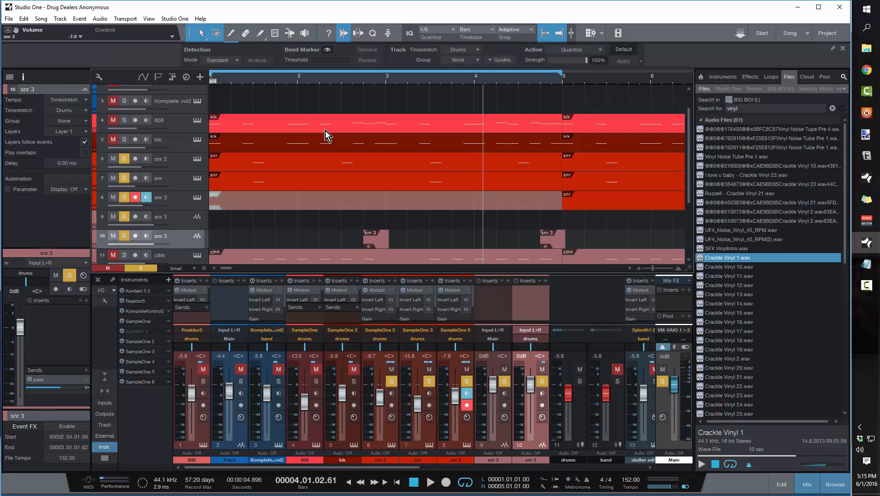
{"action": "double_click", "coordinate": [65, 383]}
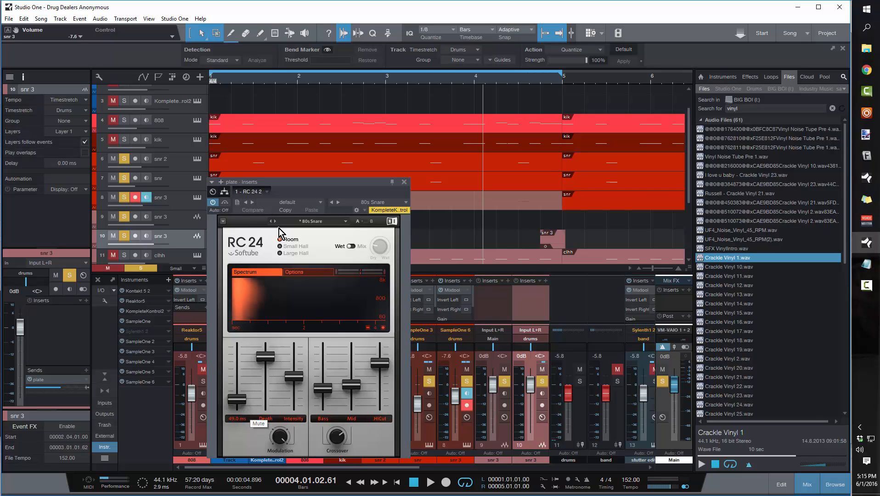
{"action": "left_click", "coordinate": [404, 182]}
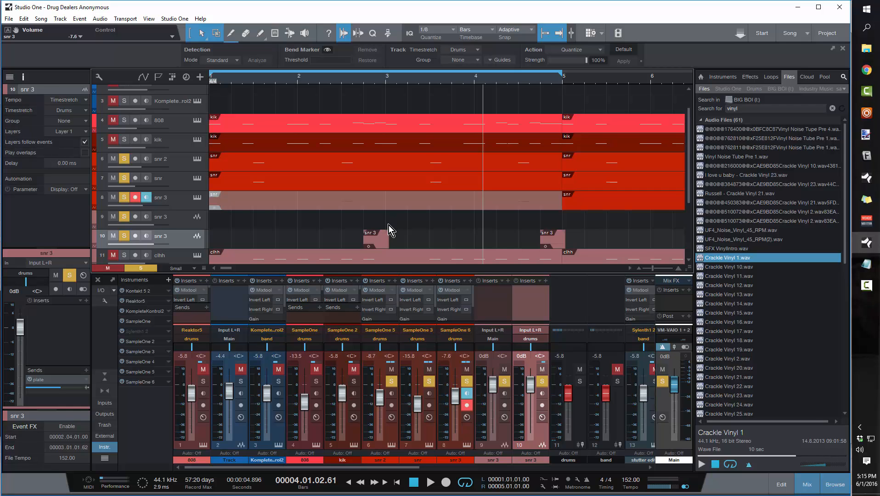
Step: Add the kik track to the soloed drums, inspect its SampleOne kick sample, and close the instrument window
{"action": "scroll", "coordinate": [284, 252], "scroll_direction": "down", "scroll_amount": 3}
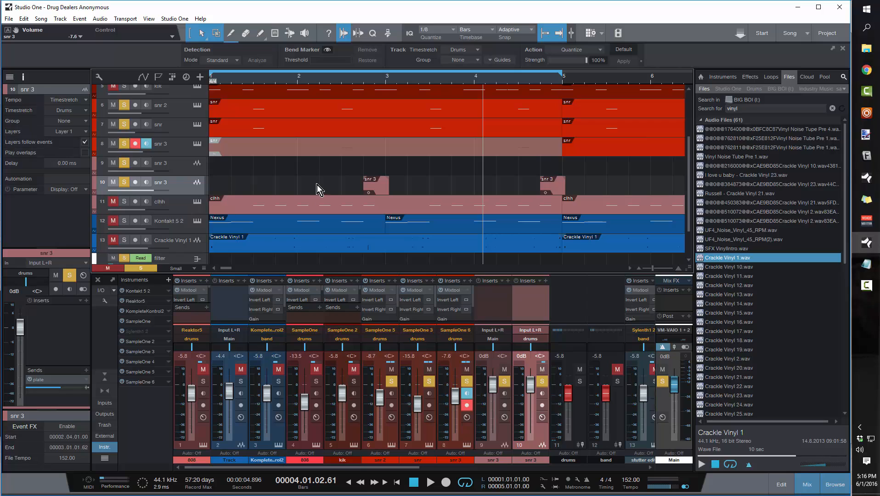
{"action": "scroll", "coordinate": [317, 186], "scroll_direction": "up", "scroll_amount": 2}
{"action": "left_click", "coordinate": [125, 122]}
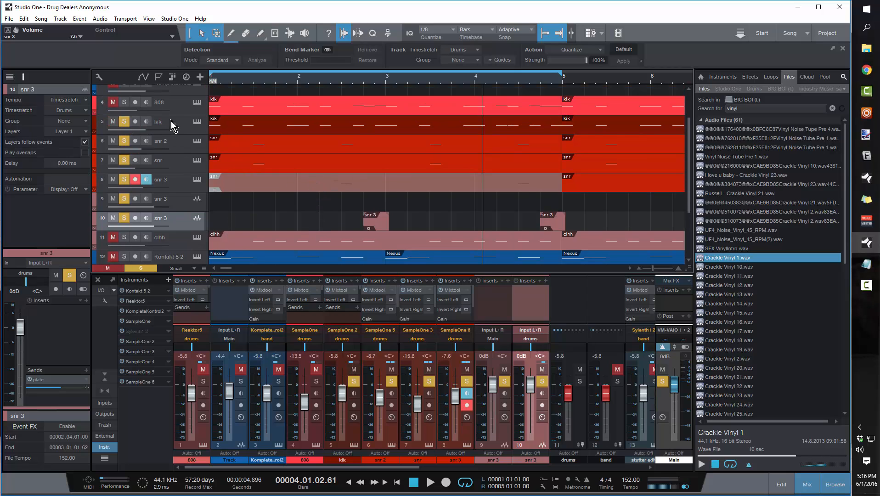
{"action": "left_click", "coordinate": [197, 122]}
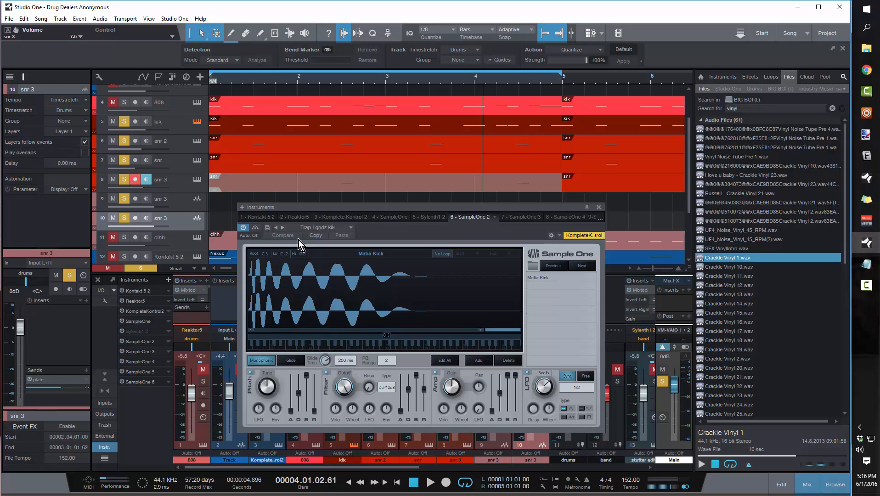
{"action": "left_click", "coordinate": [598, 208]}
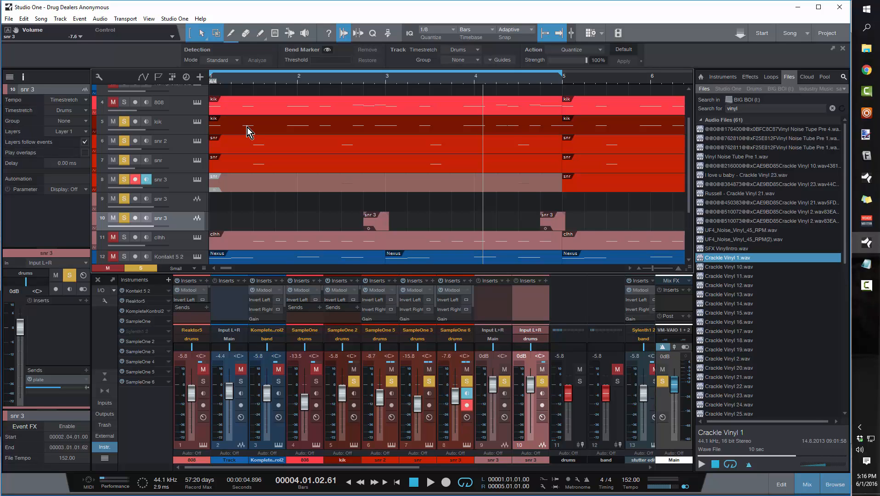
Step: Open the first kik part in the note editor and play it with the soloed snares from the start
{"action": "key", "text": "Home"}
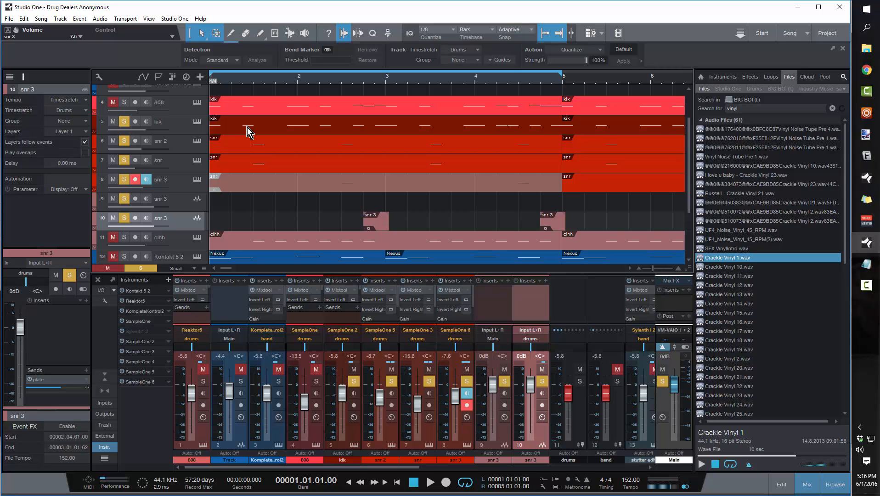
{"action": "double_click", "coordinate": [246, 127]}
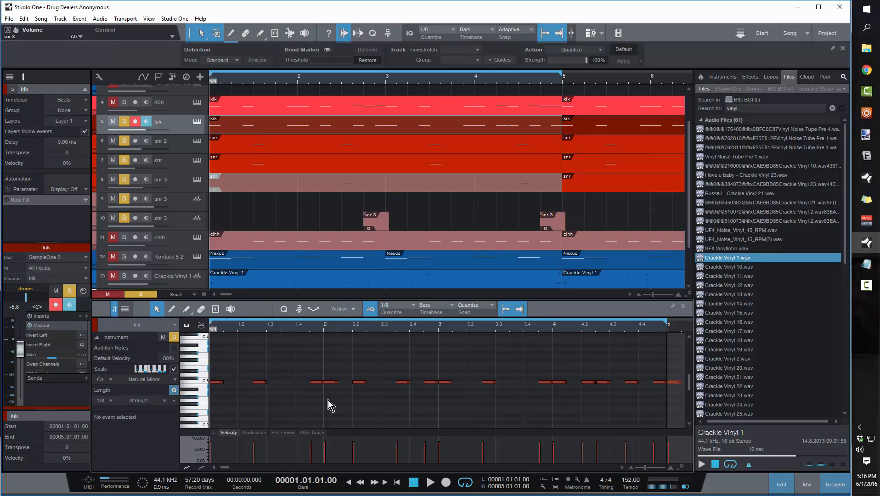
{"action": "key", "text": "space"}
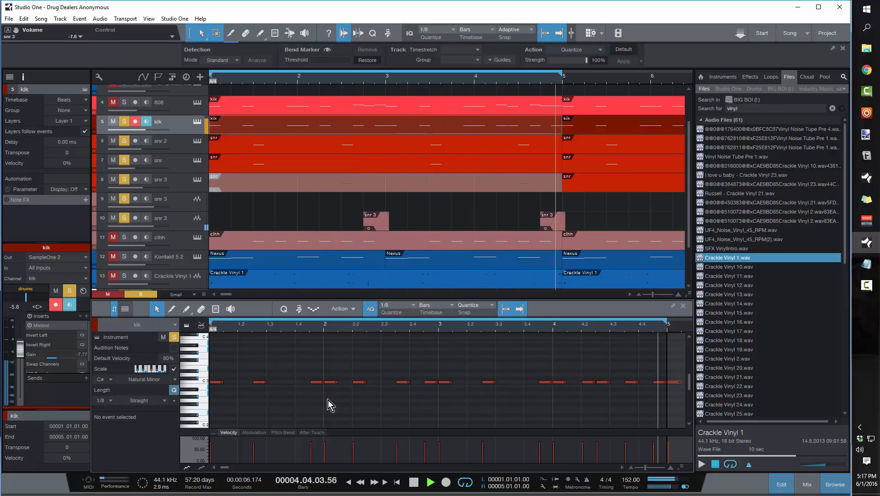
{"action": "key", "text": "space"}
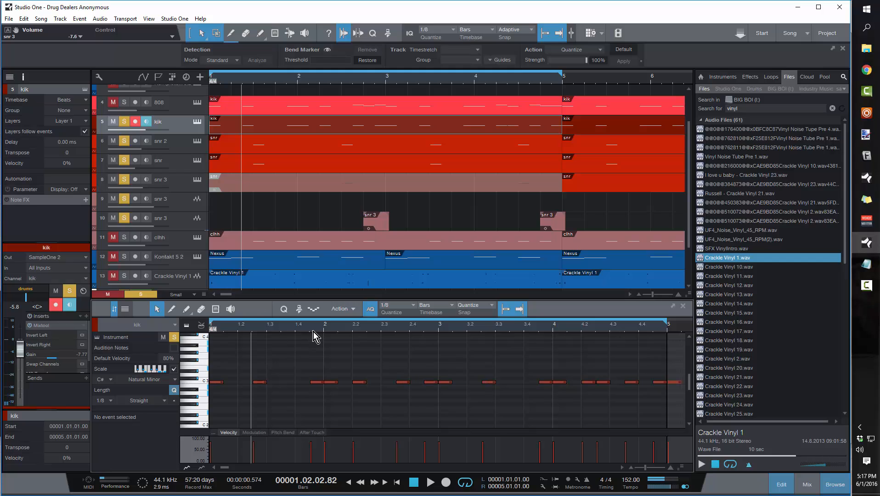
Step: Examine the kik part's note placement up close from bar 2 through to the end of the pattern at bar 5
{"action": "left_click_drag", "start_coordinate": [315, 331], "coordinate": [314, 352]}
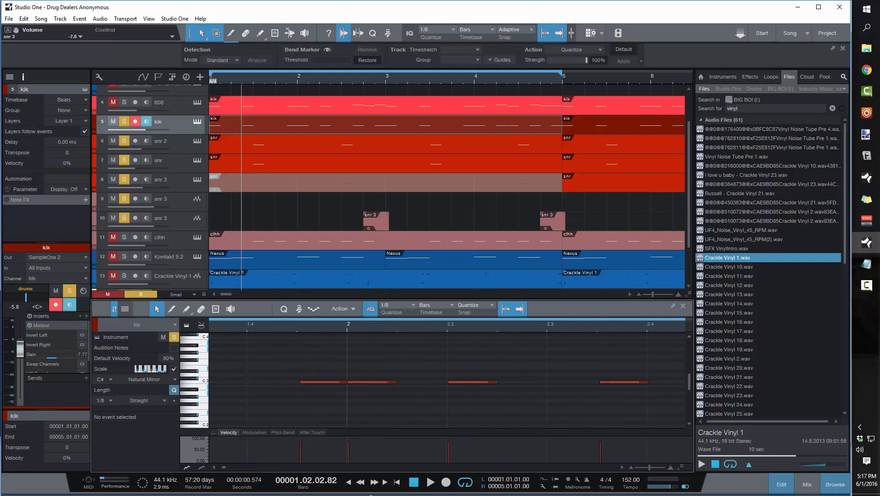
{"action": "left_click", "coordinate": [627, 469]}
{"action": "left_click", "coordinate": [627, 469]}
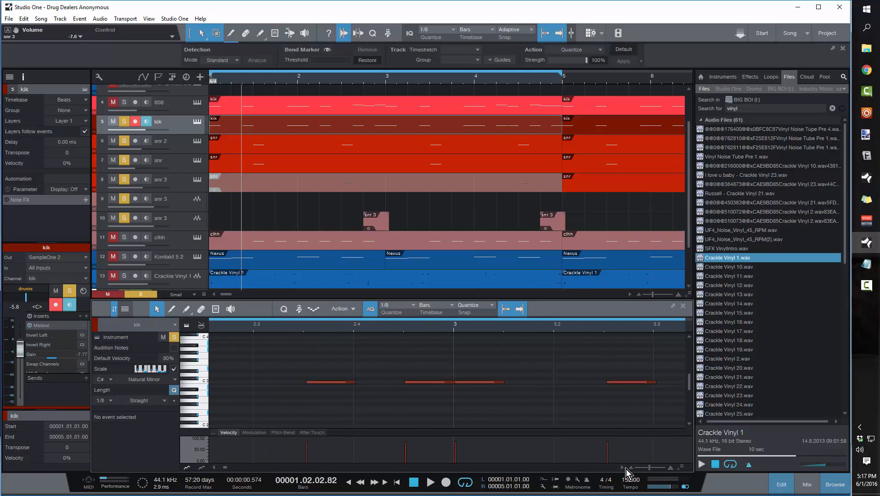
{"action": "left_click", "coordinate": [627, 469]}
{"action": "left_click", "coordinate": [627, 469]}
{"action": "left_click", "coordinate": [627, 469]}
{"action": "left_click", "coordinate": [626, 469]}
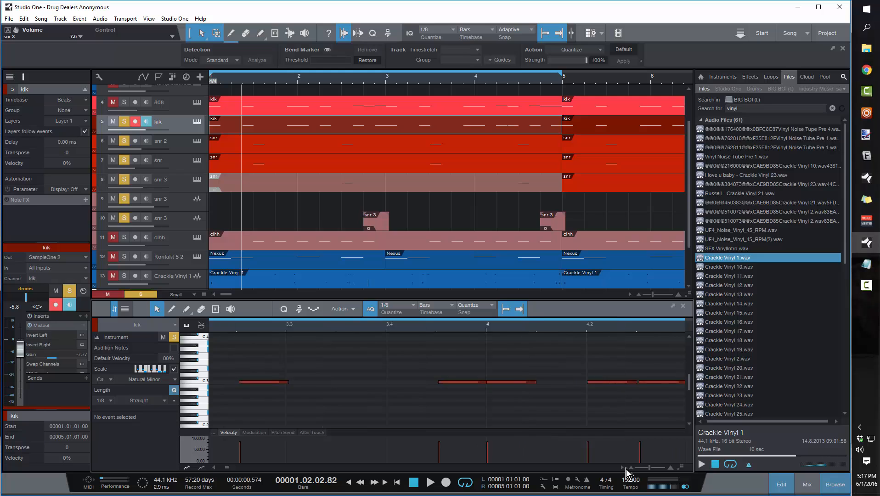
{"action": "left_click", "coordinate": [626, 469]}
{"action": "left_click", "coordinate": [626, 469]}
{"action": "left_click", "coordinate": [627, 469]}
{"action": "left_click", "coordinate": [627, 469]}
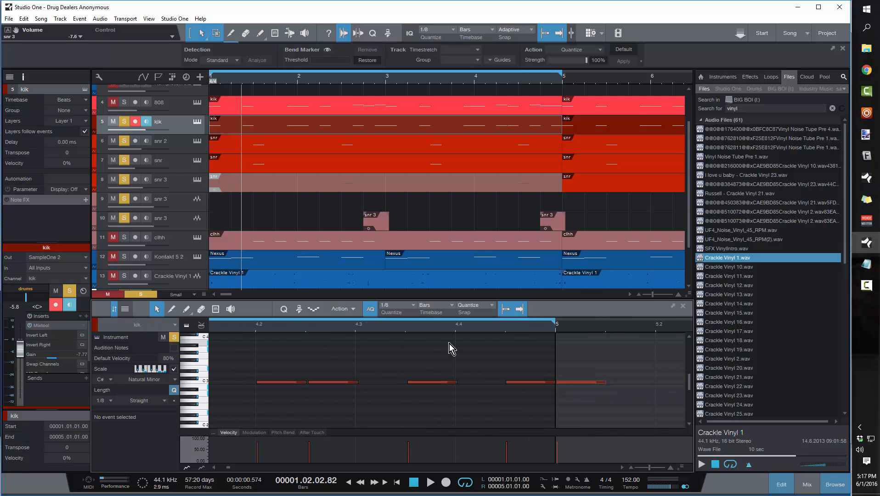
Step: Show the Quantize settings and look through the quantize presets for the saved groove without choosing one
{"action": "left_click_drag", "start_coordinate": [431, 327], "coordinate": [578, 273]}
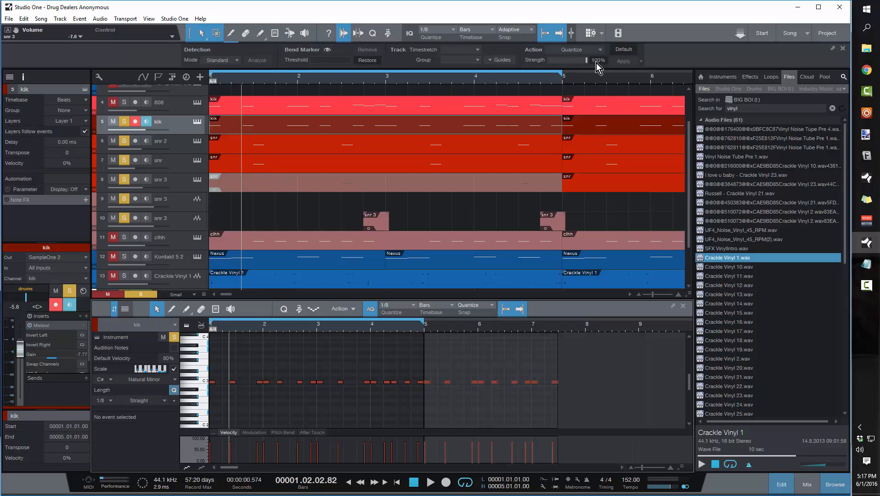
{"action": "left_click", "coordinate": [600, 51]}
{"action": "left_click", "coordinate": [668, 54]}
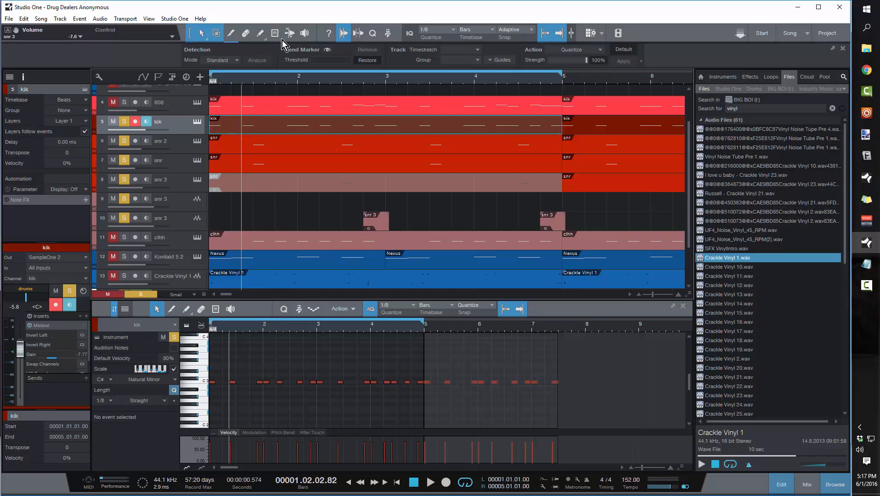
{"action": "left_click", "coordinate": [372, 38]}
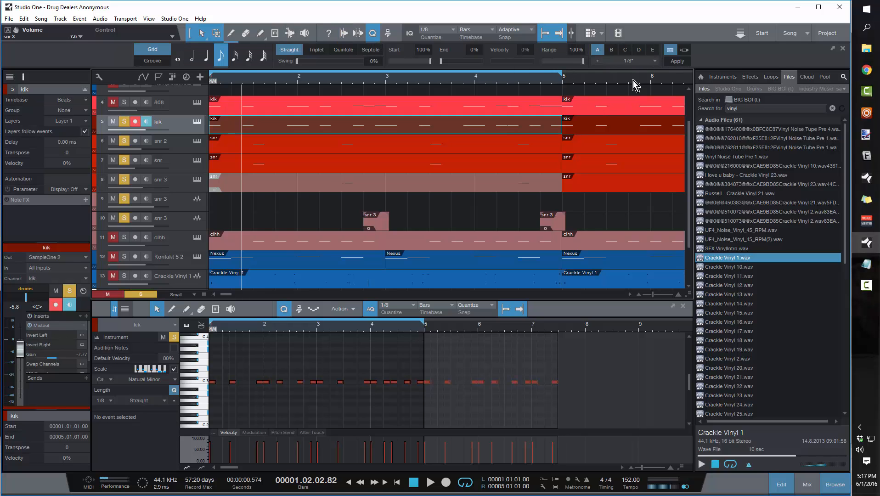
{"action": "left_click", "coordinate": [650, 62]}
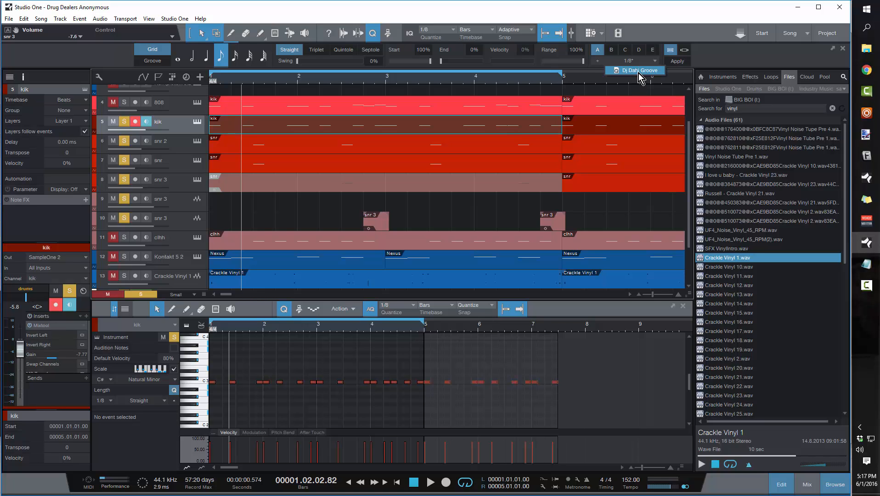
{"action": "left_click", "coordinate": [316, 344]}
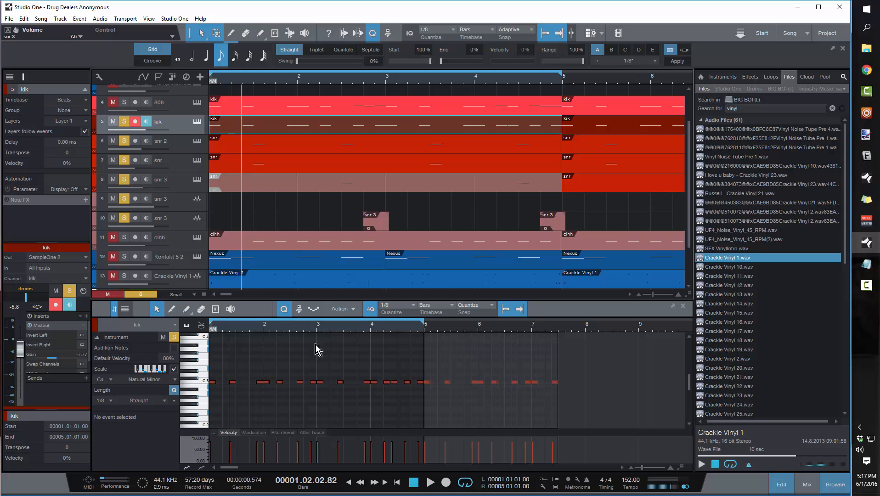
Step: Review the kik notes in bar 2, return the playhead to the song start, and save the song
{"action": "left_click_drag", "start_coordinate": [308, 325], "coordinate": [604, 359]}
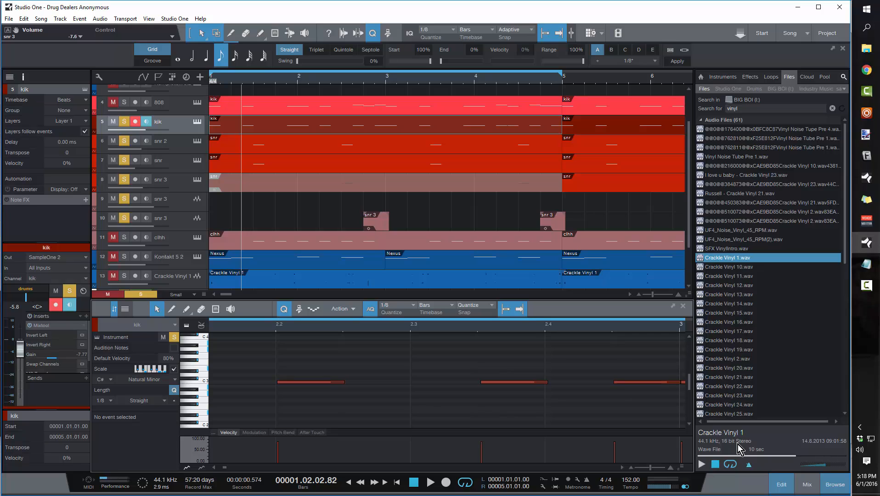
{"action": "left_click_drag", "start_coordinate": [331, 328], "coordinate": [524, 312]}
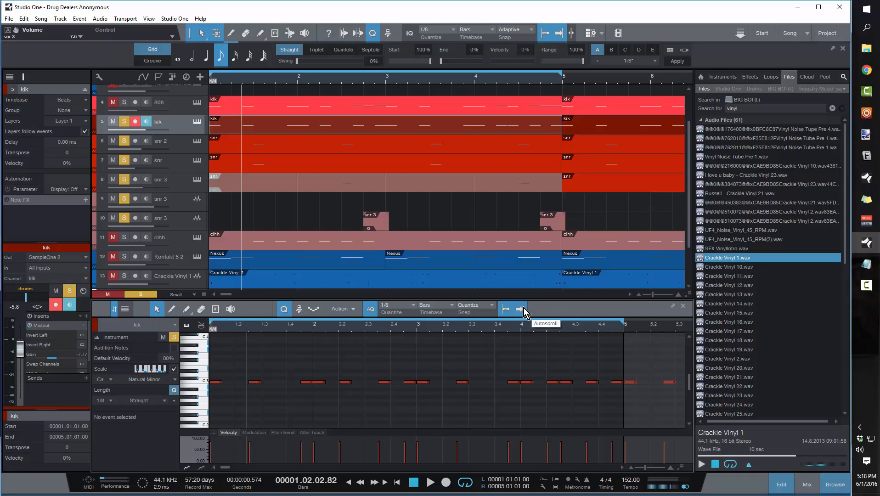
{"action": "key", "text": "comma"}
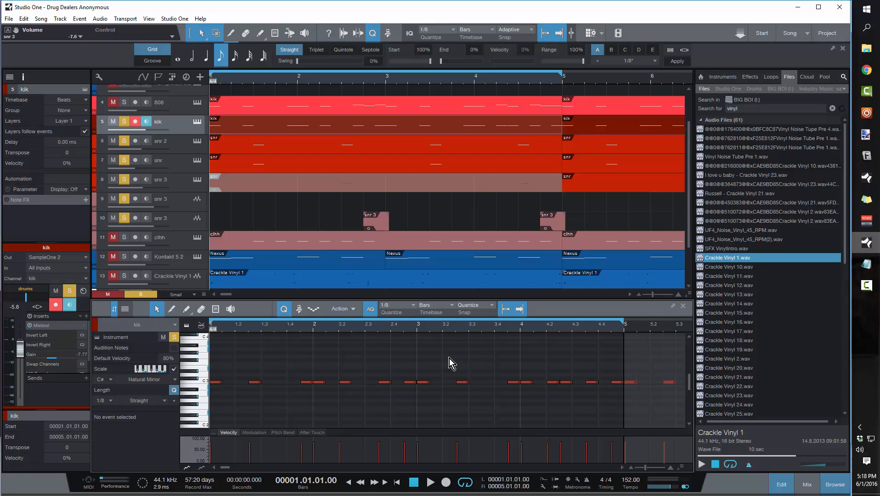
{"action": "key", "text": "ctrl+s"}
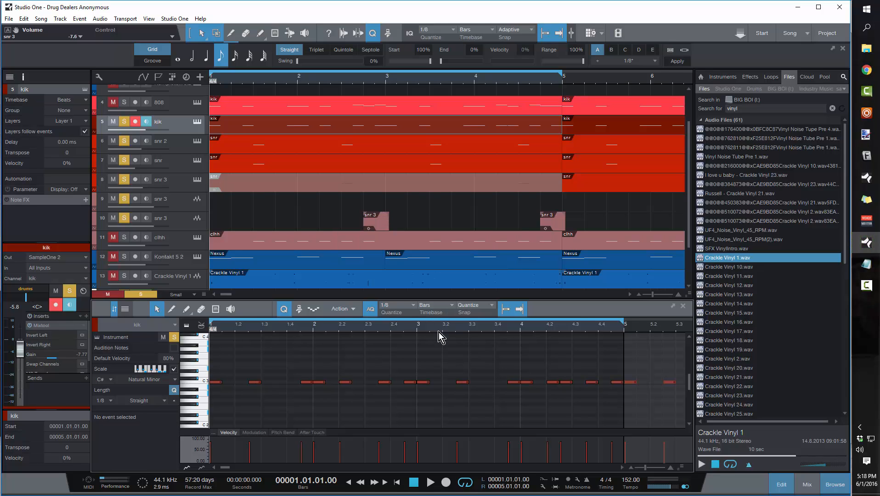
Step: Unmute the clhh track, solo it with the other drums, and open its first part in the note editor
{"action": "scroll", "coordinate": [459, 340], "scroll_direction": "up", "scroll_amount": 2}
{"action": "scroll", "coordinate": [319, 226], "scroll_direction": "down", "scroll_amount": 2}
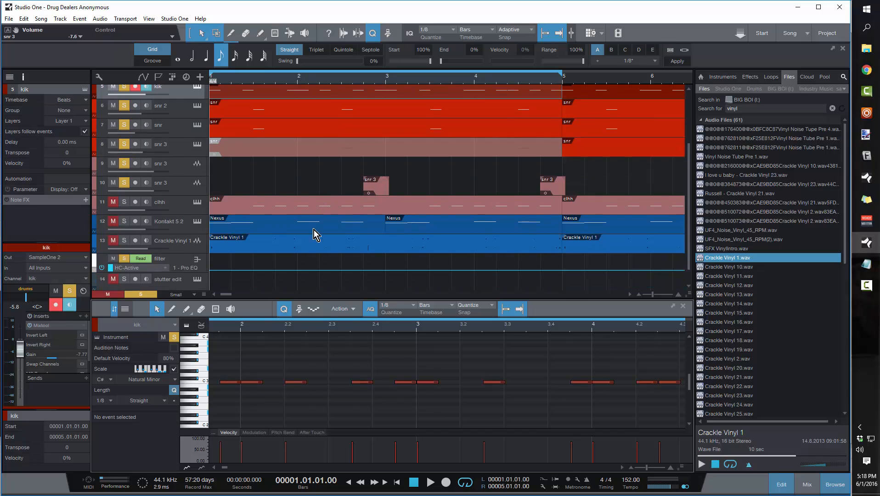
{"action": "left_click", "coordinate": [113, 202]}
{"action": "left_click", "coordinate": [121, 202]}
{"action": "scroll", "coordinate": [314, 194], "scroll_direction": "up", "scroll_amount": 3}
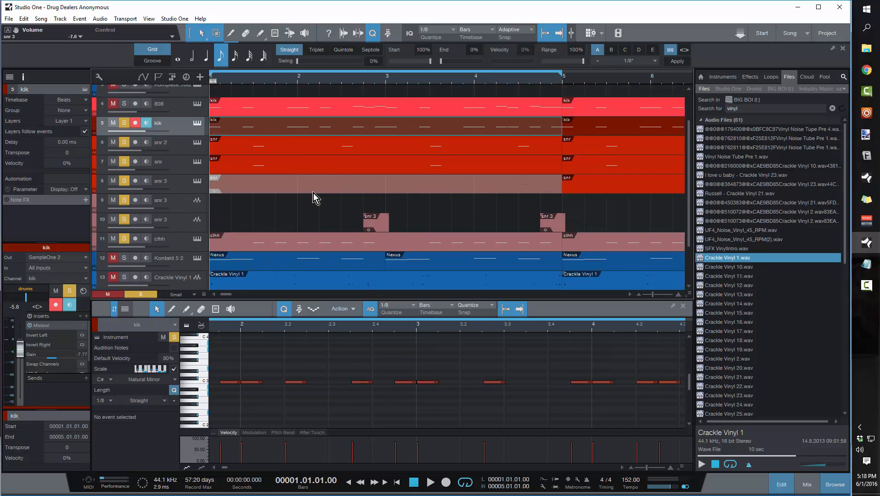
{"action": "scroll", "coordinate": [299, 192], "scroll_direction": "down", "scroll_amount": 3}
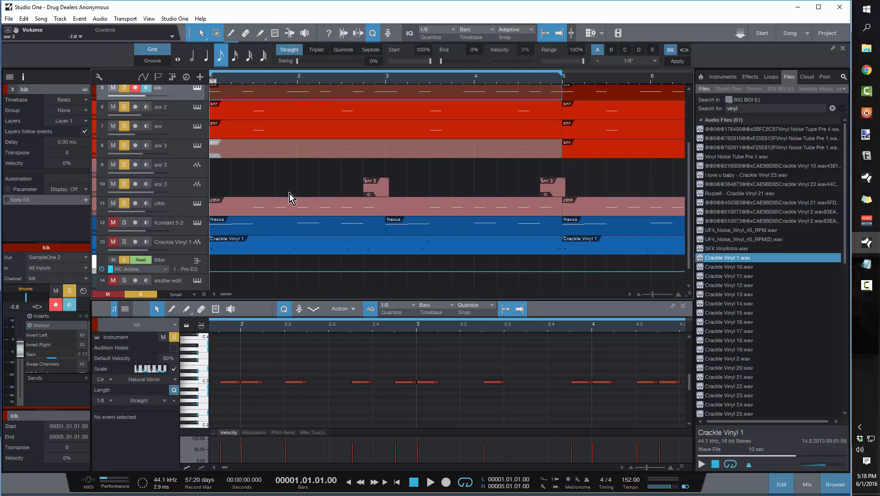
{"action": "left_click", "coordinate": [242, 204]}
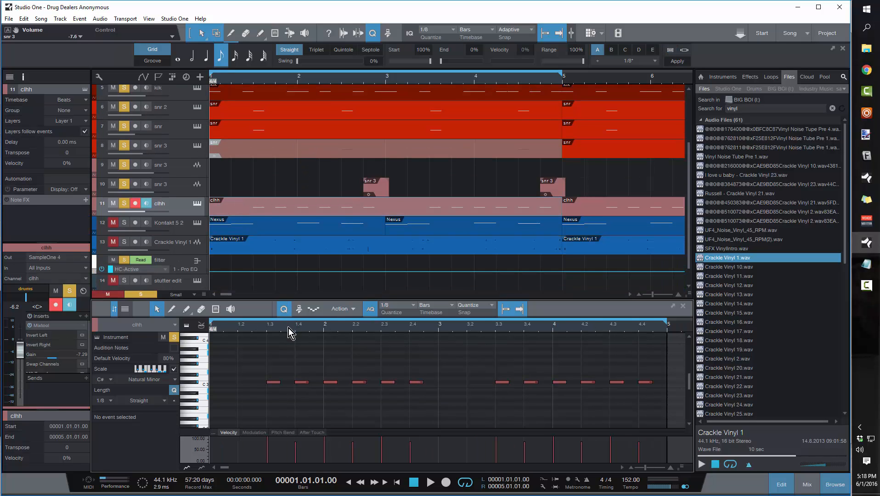
Step: Play the soloed drums with the clhh pattern, inspect the track's SampleOne hi-hat sample, and close the instrument window
{"action": "left_click_drag", "start_coordinate": [289, 328], "coordinate": [303, 328]}
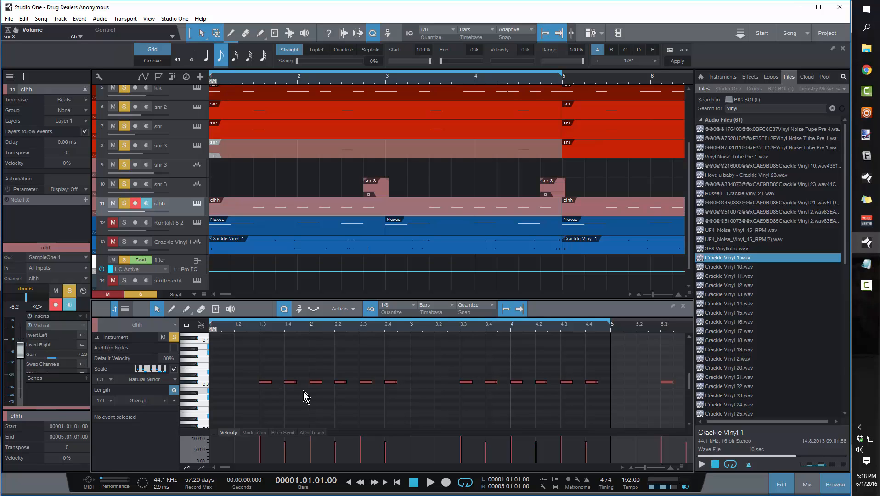
{"action": "key", "text": "space"}
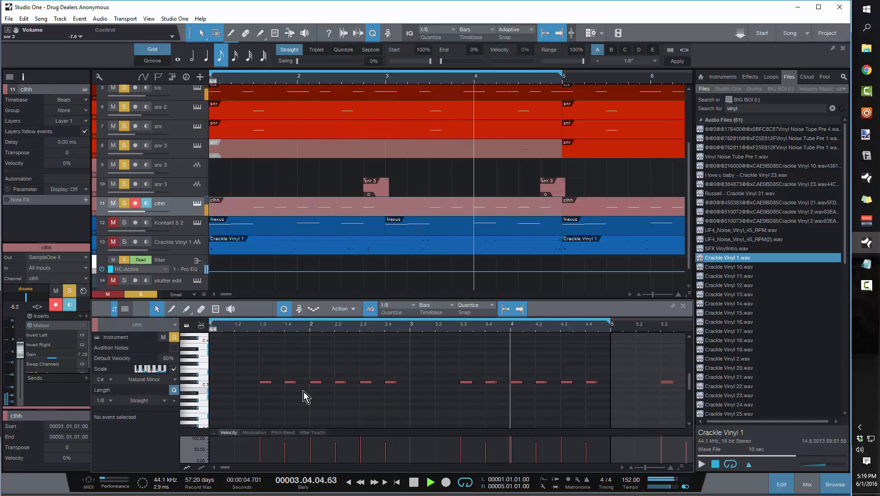
{"action": "key", "text": "space"}
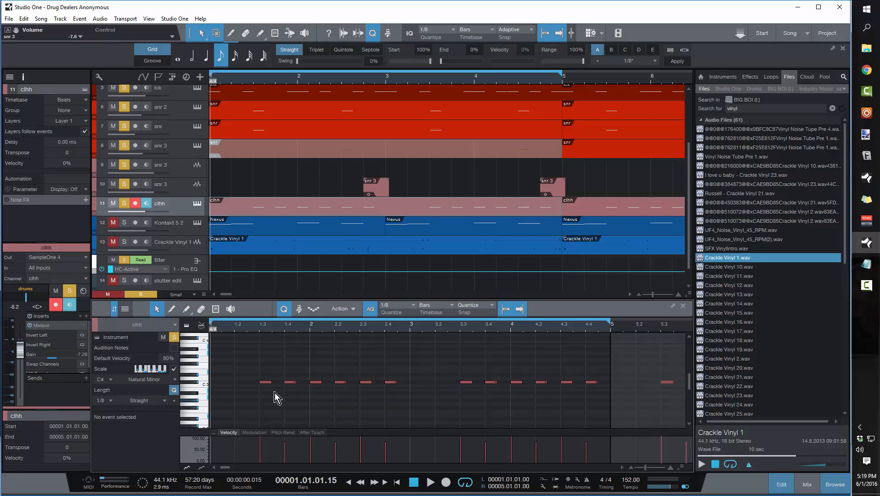
{"action": "left_click", "coordinate": [199, 205]}
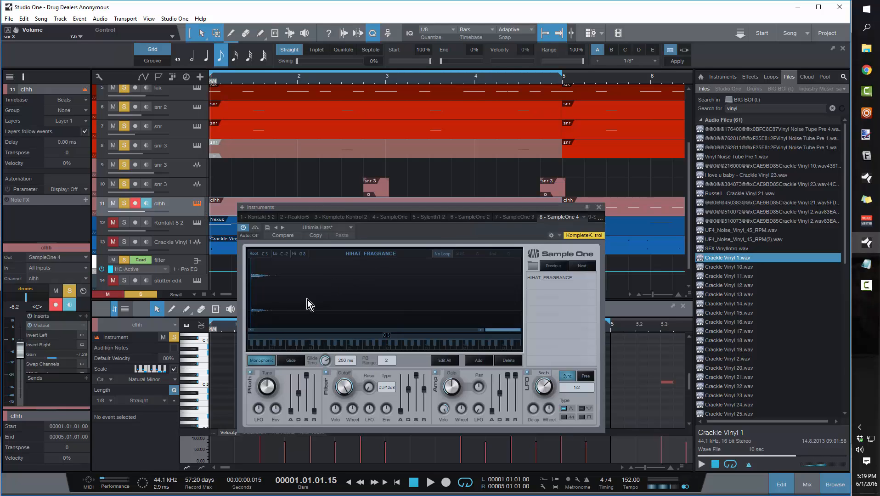
{"action": "left_click", "coordinate": [599, 207]}
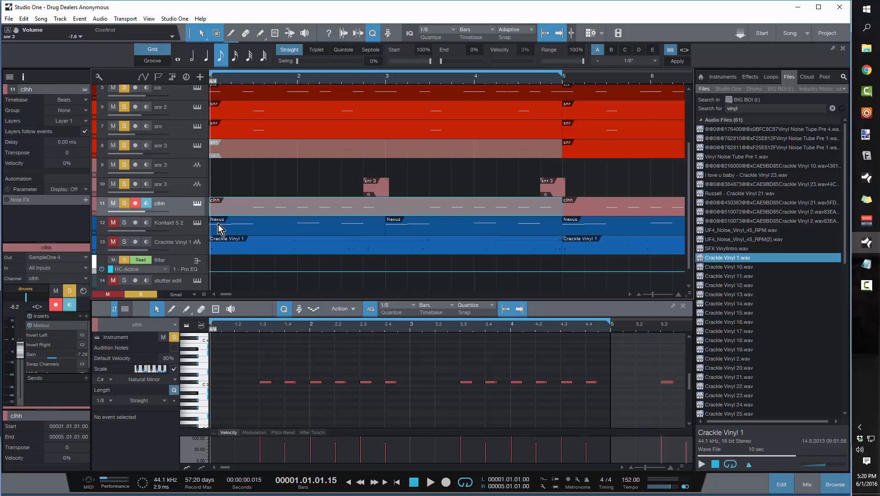
Step: Add the Kontakt 5 2 track to the soloed tracks and play the beat from the start
{"action": "left_click", "coordinate": [123, 225]}
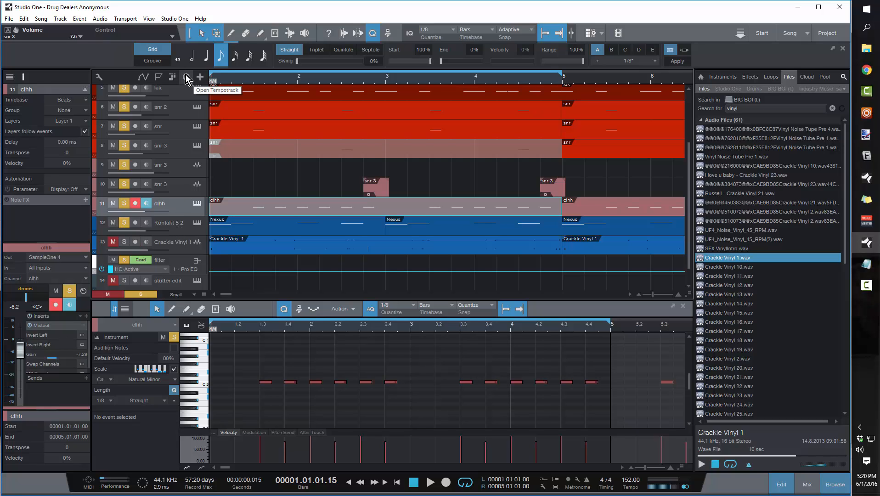
{"action": "key", "text": "comma"}
{"action": "key", "text": "space"}
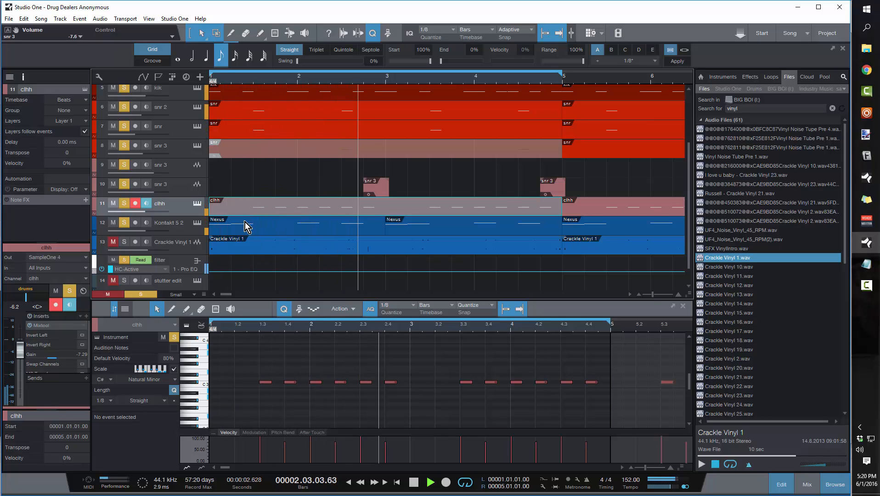
{"action": "key", "text": "space"}
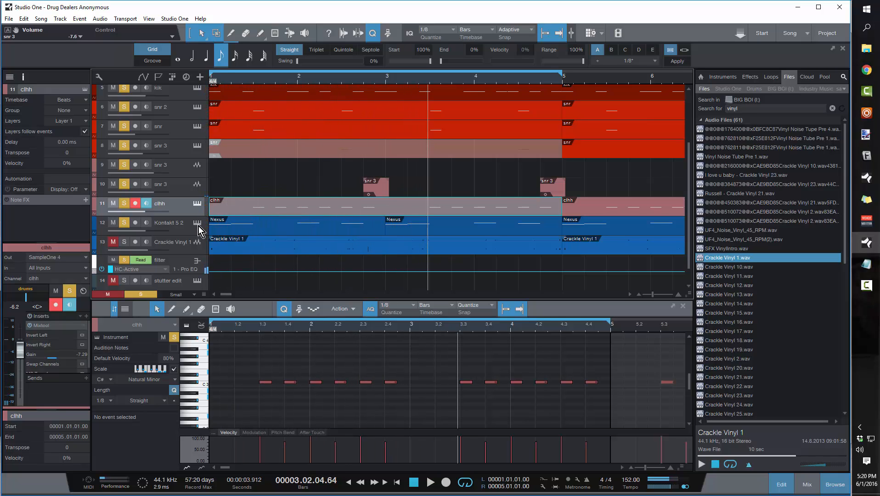
Step: Inspect the REV instrument loaded in Kontakt on the Kontakt 5 2 track, and close its window
{"action": "left_click", "coordinate": [198, 223]}
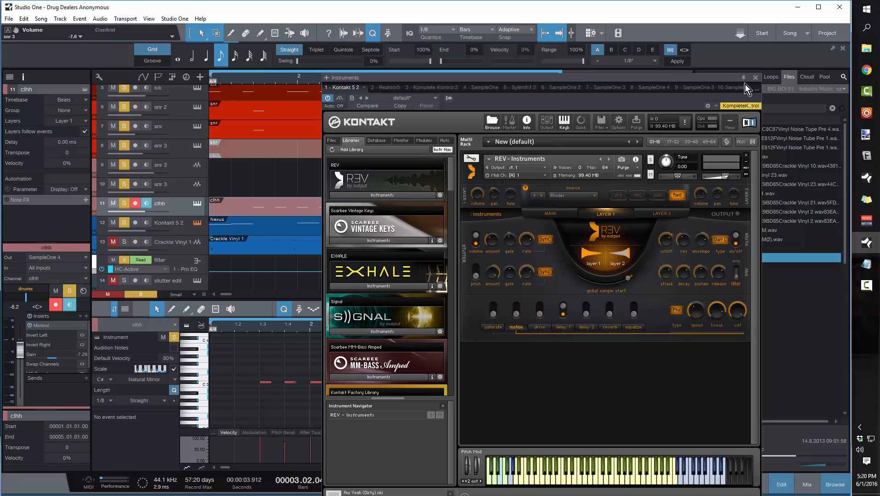
{"action": "left_click", "coordinate": [755, 77]}
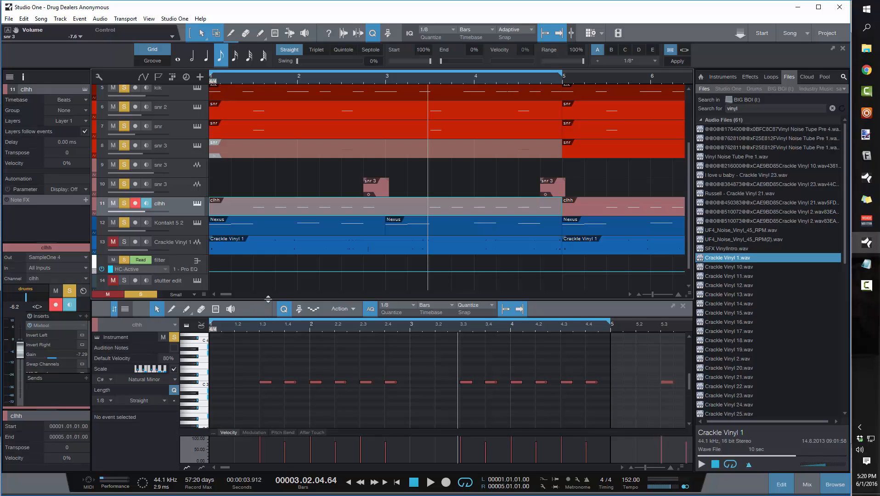
{"action": "left_click", "coordinate": [197, 223]}
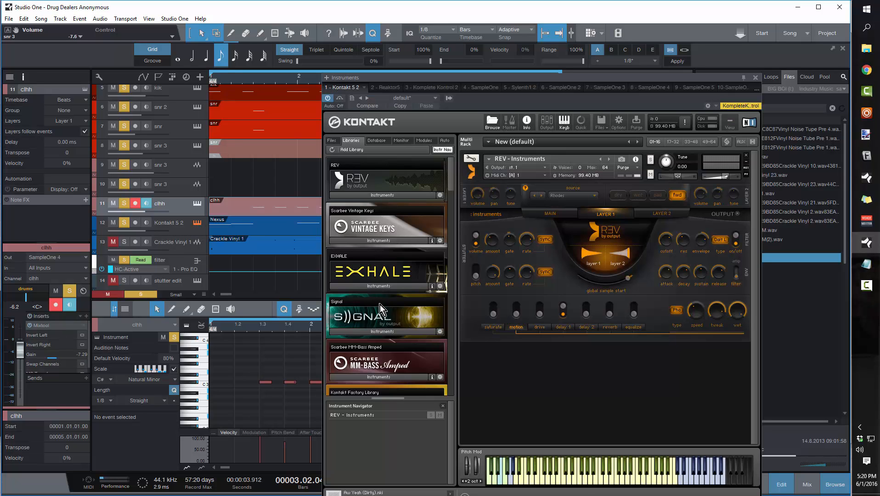
{"action": "left_click", "coordinate": [754, 78]}
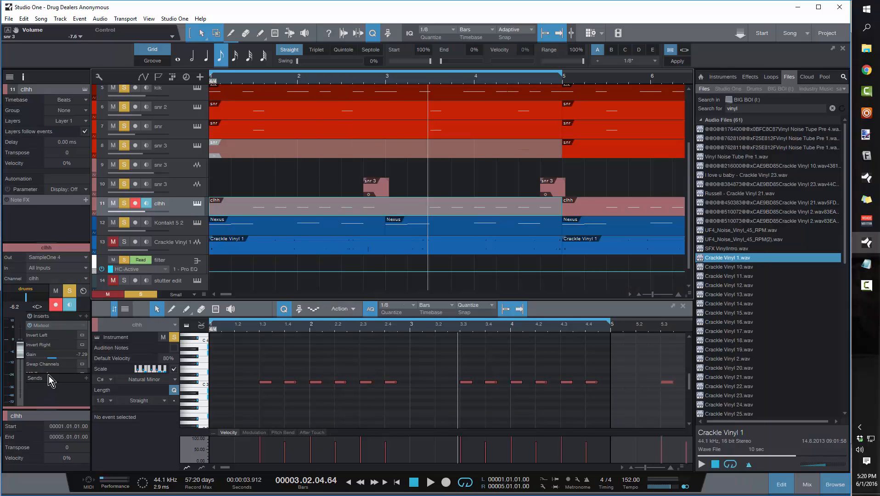
Step: Enlarge the channel's inserts area, inspect the Guitar Rig 5 effects chain on the Kontakt 5 2 track, and close the plug-in window
{"action": "left_click_drag", "start_coordinate": [51, 378], "coordinate": [46, 412]}
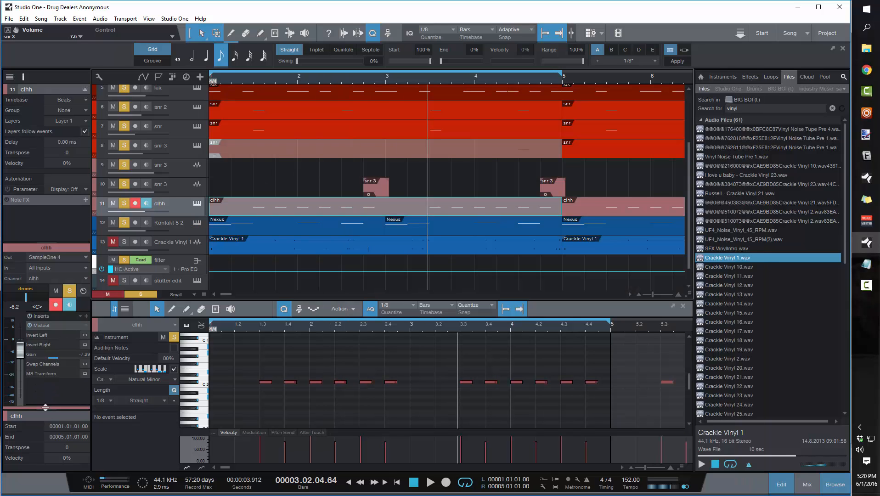
{"action": "left_click", "coordinate": [197, 222]}
{"action": "left_click", "coordinate": [197, 223]}
{"action": "left_click", "coordinate": [191, 231]}
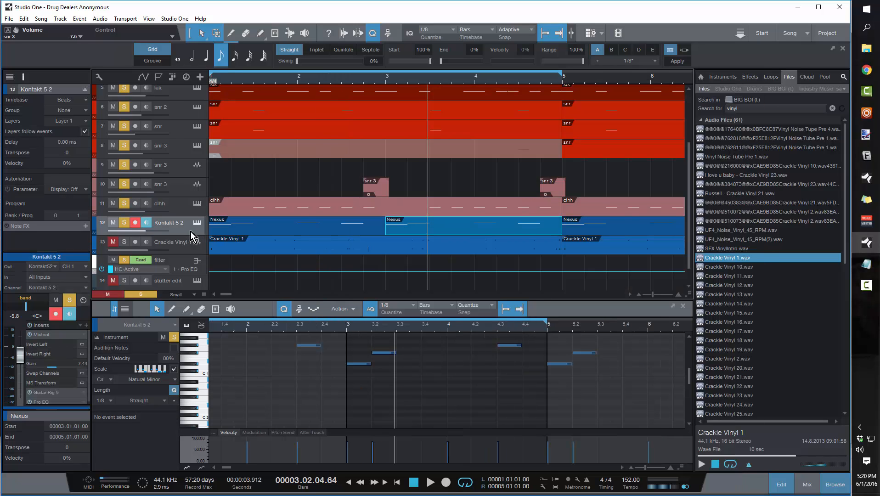
{"action": "left_click", "coordinate": [64, 393]}
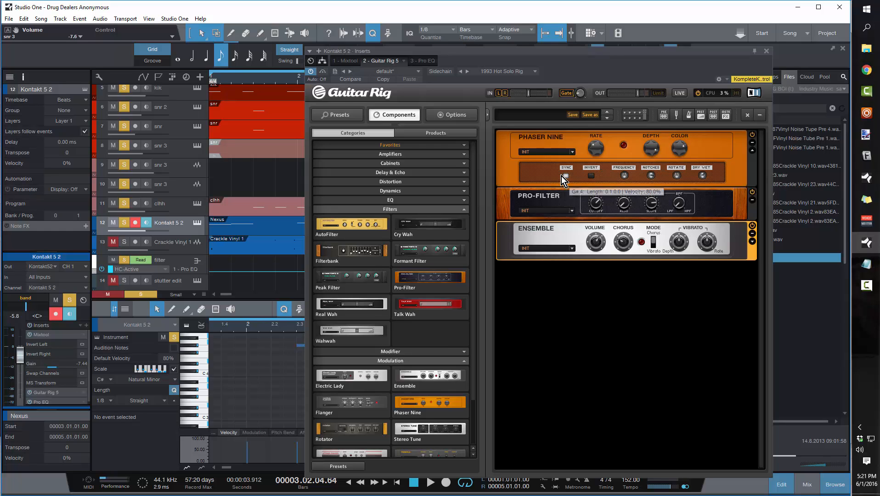
{"action": "scroll", "coordinate": [397, 399], "scroll_direction": "down", "scroll_amount": 1}
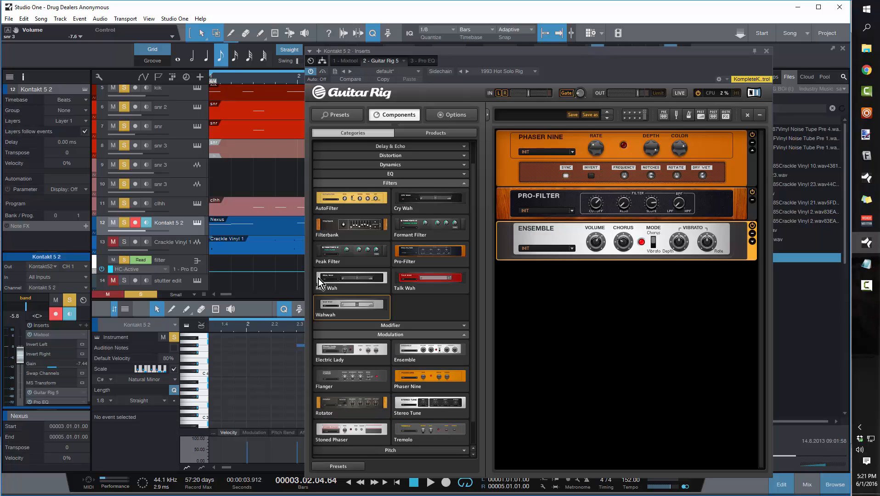
{"action": "left_click", "coordinate": [766, 51]}
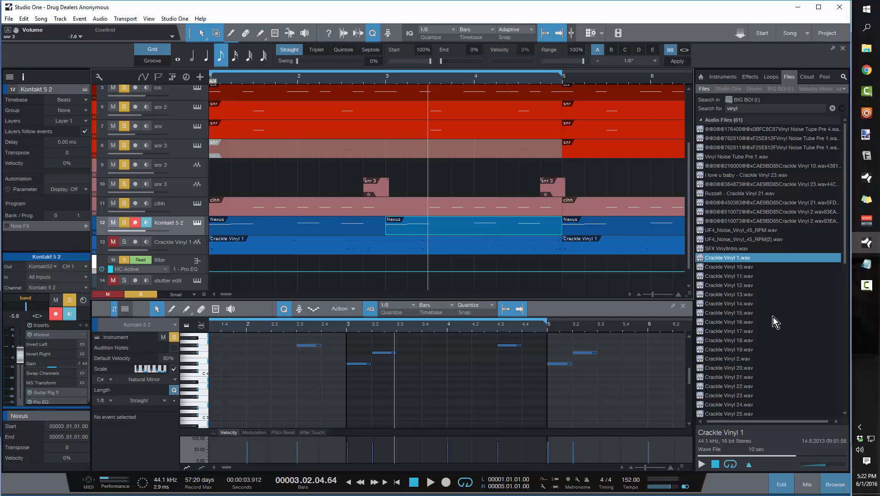
Step: Preview the vinyl noise samples Crackle Vinyl 5, 19, 17 and 15 from the file search list
{"action": "scroll", "coordinate": [735, 290], "scroll_direction": "down", "scroll_amount": 5}
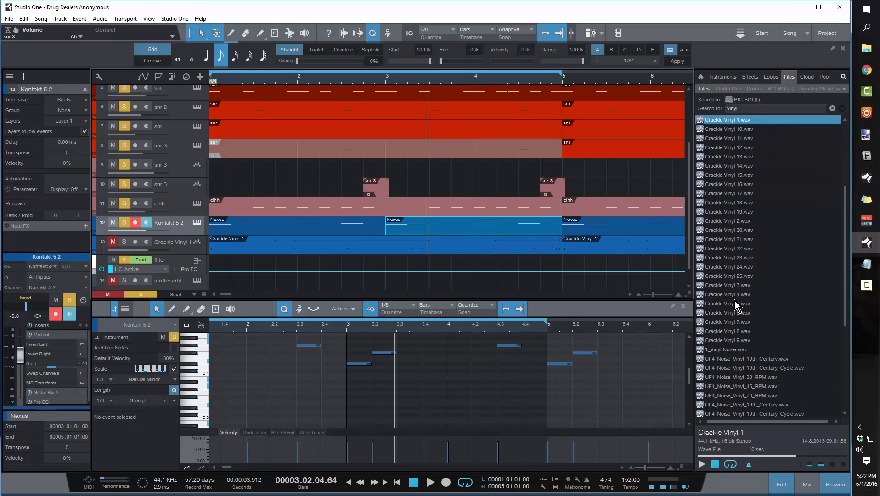
{"action": "left_click", "coordinate": [731, 305]}
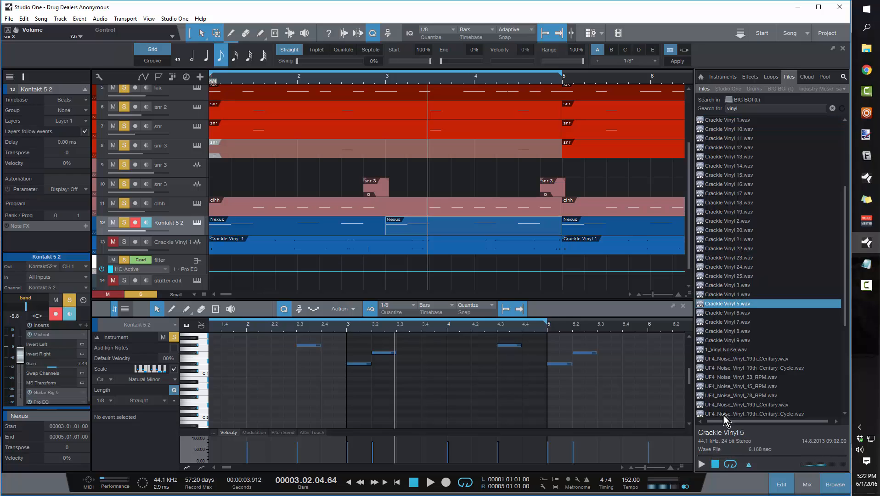
{"action": "left_click", "coordinate": [702, 465]}
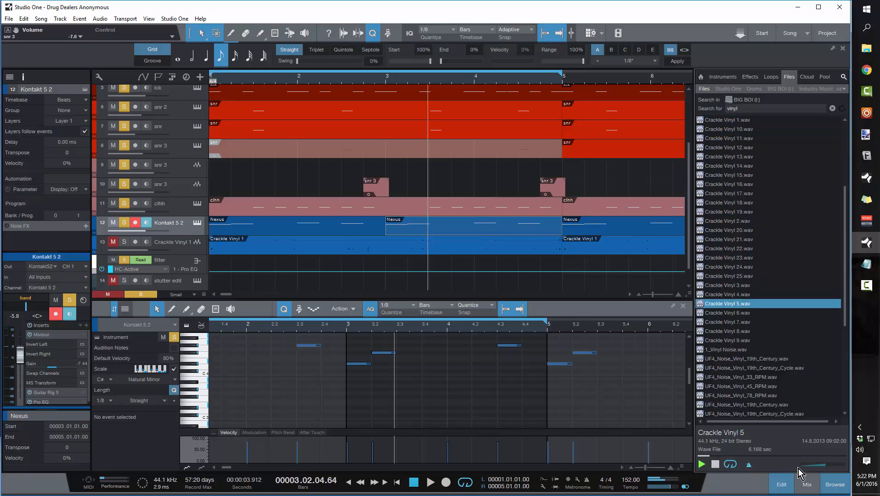
{"action": "left_click", "coordinate": [727, 216]}
{"action": "scroll", "coordinate": [764, 263], "scroll_direction": "up", "scroll_amount": 5}
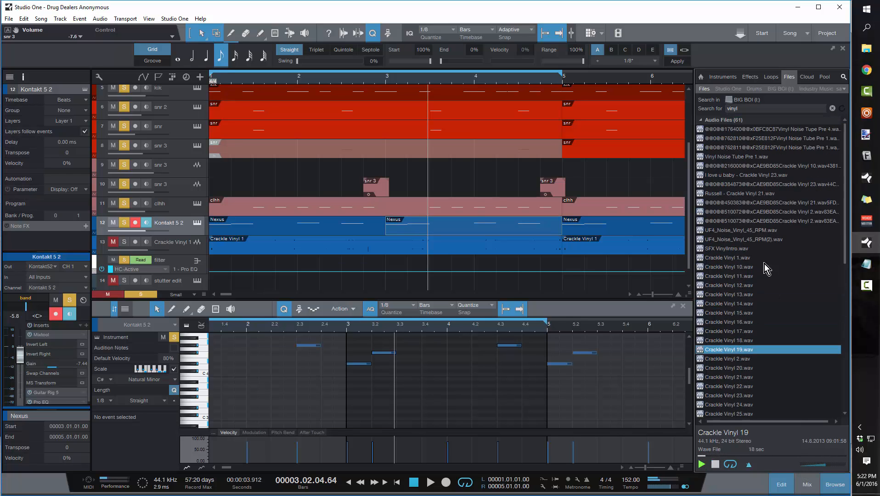
{"action": "left_click", "coordinate": [726, 331]}
{"action": "left_click", "coordinate": [725, 313]}
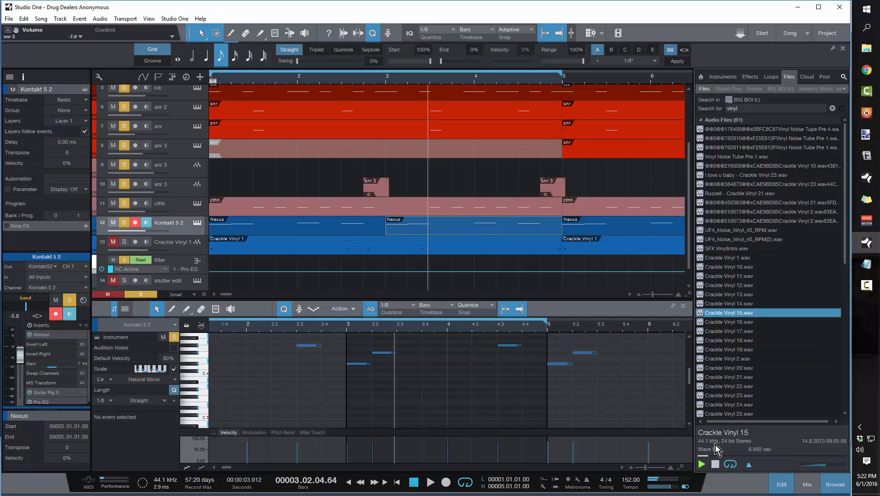
Step: Stop the Crackle Vinyl 15 preview and play the beat from the start, stopping after the loop has been heard
{"action": "left_click", "coordinate": [714, 464]}
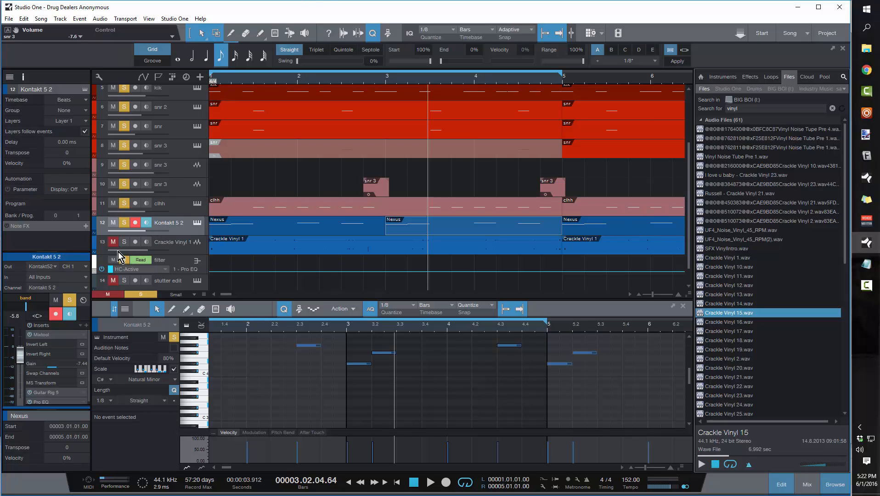
{"action": "left_click_drag", "start_coordinate": [323, 81], "coordinate": [399, 66]}
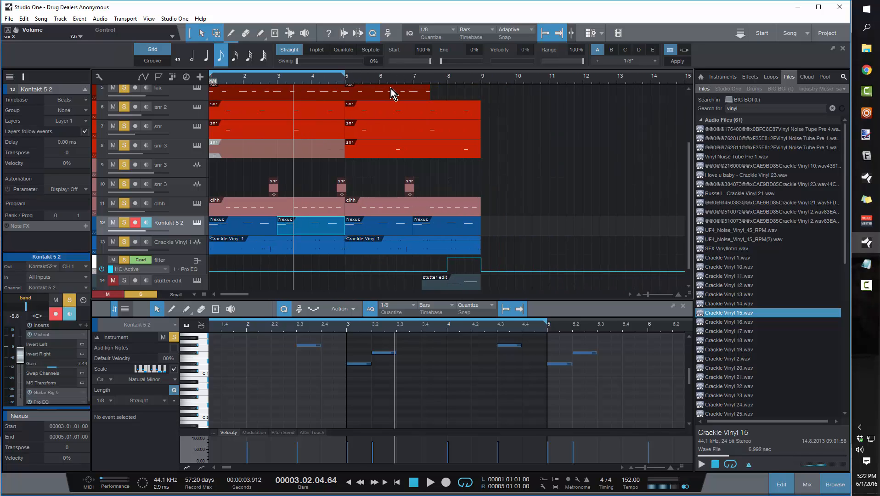
{"action": "key", "text": "comma"}
{"action": "key", "text": "space"}
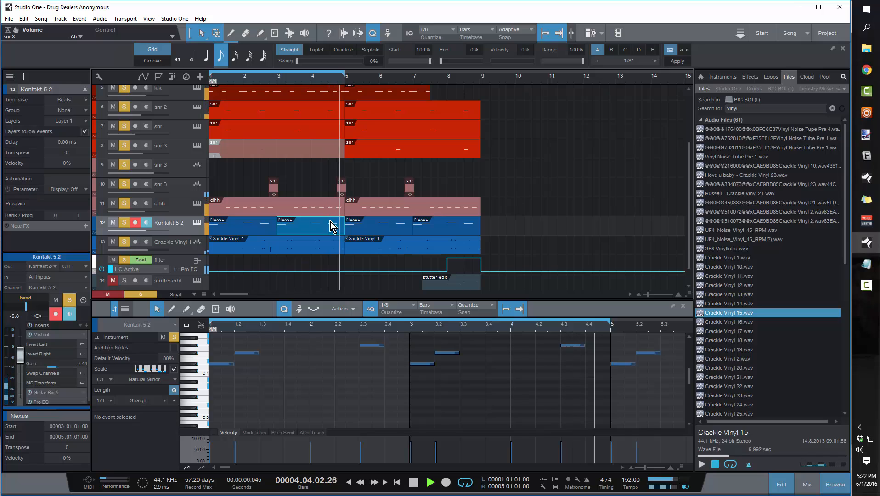
{"action": "key", "text": "space"}
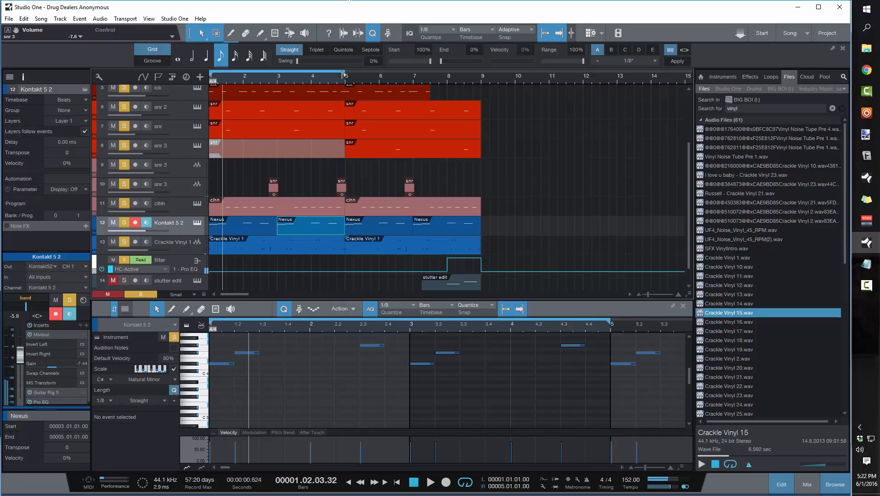
Step: Set the loop range to run from bar 5 to bar 9
{"action": "left_click_drag", "start_coordinate": [345, 76], "coordinate": [473, 76]}
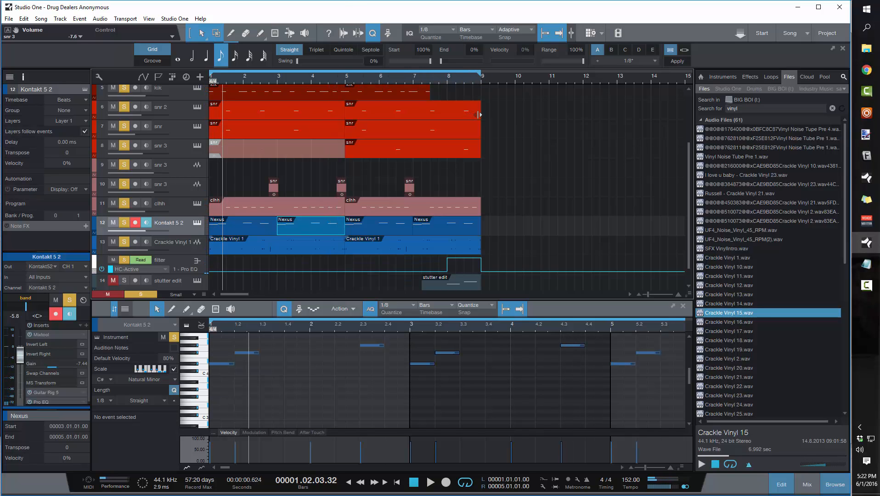
{"action": "left_click_drag", "start_coordinate": [209, 73], "coordinate": [345, 107]}
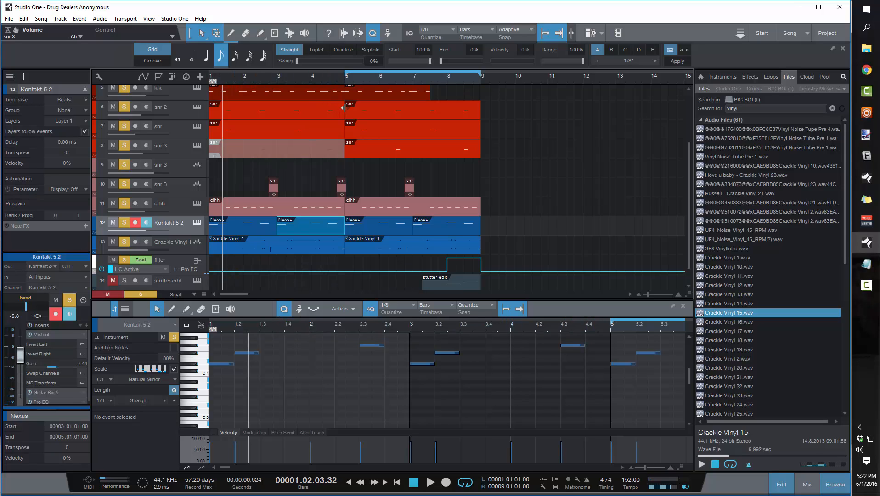
Step: Inspect the iZotope Stutter Edit plug-in used by the stutter edit track, and close its window
{"action": "left_click", "coordinate": [197, 281]}
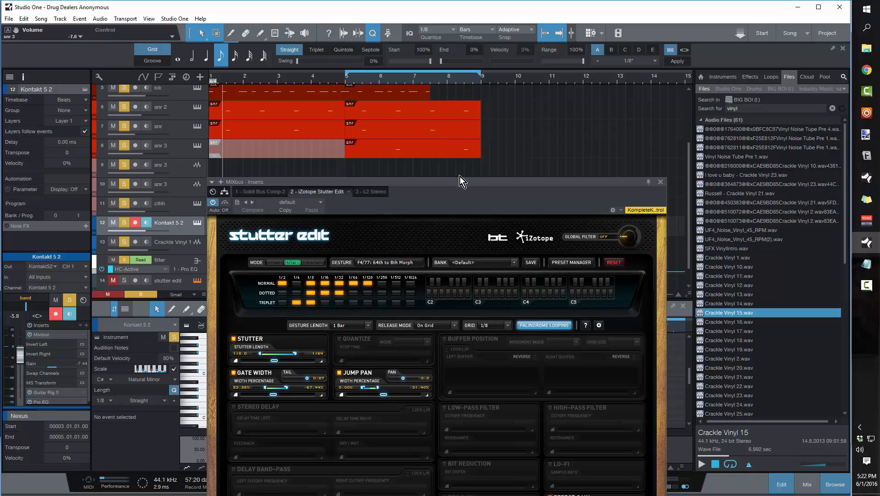
{"action": "left_click_drag", "start_coordinate": [460, 176], "coordinate": [642, 117]}
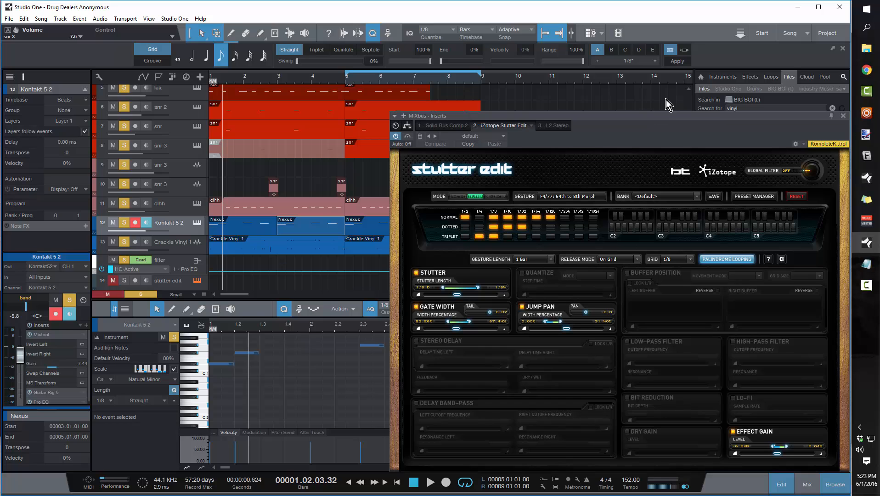
{"action": "left_click", "coordinate": [844, 116]}
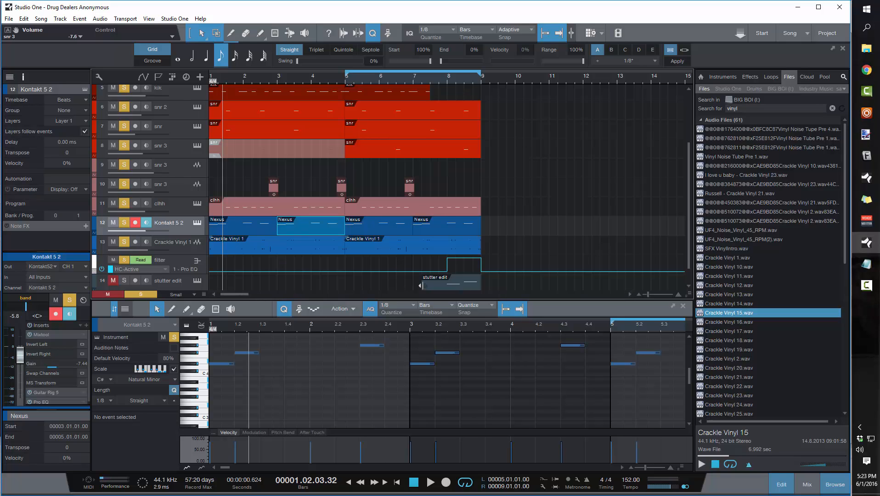
Step: Trim the start of the stutter edit clip to bar 8 and place the playhead at bar 5
{"action": "left_click_drag", "start_coordinate": [423, 287], "coordinate": [448, 294]}
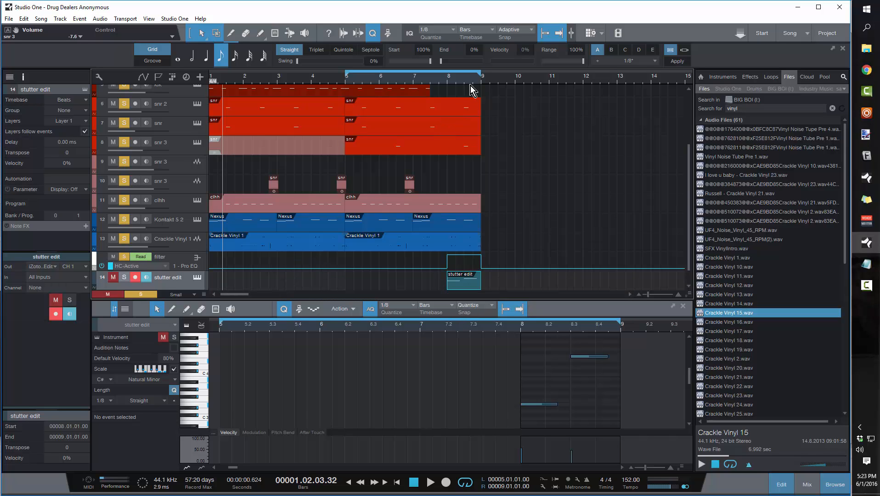
{"action": "mouse_move", "coordinate": [469, 82]}
{"action": "left_mouse_down"}
{"action": "mouse_move", "coordinate": [469, 100]}
{"action": "mouse_move", "coordinate": [465, 83]}
{"action": "left_mouse_up"}
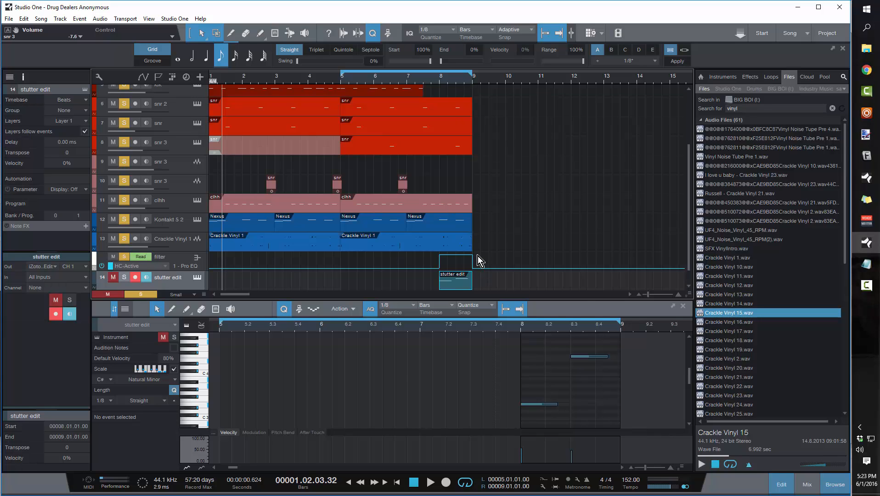
{"action": "scroll", "coordinate": [478, 255], "scroll_direction": "down", "scroll_amount": 1}
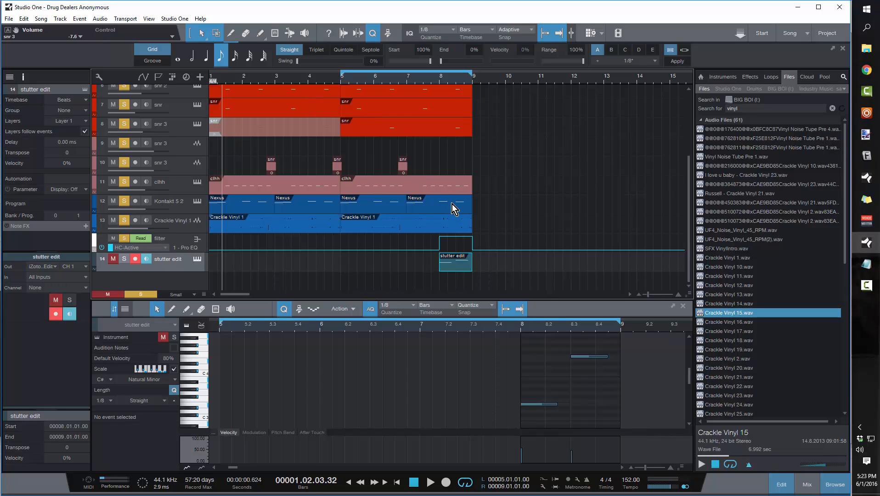
{"action": "left_click", "coordinate": [342, 83]}
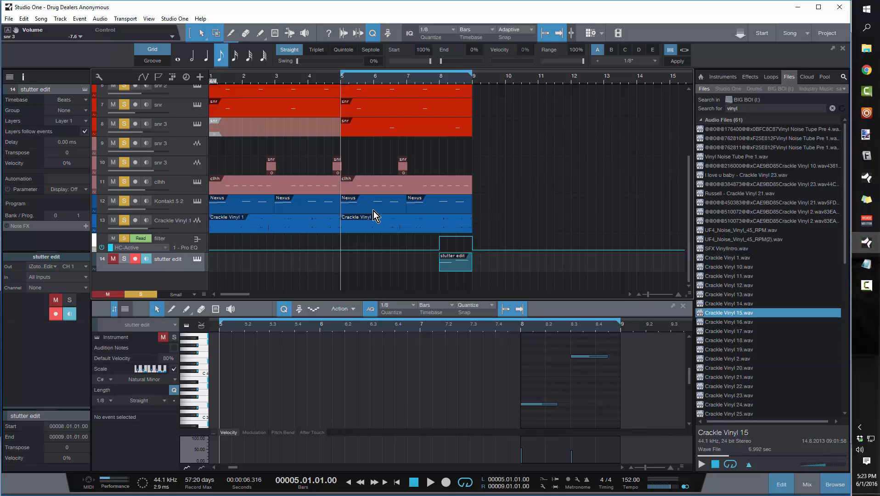
Step: Show the mixer with a taller inserts area, and move the MIXbus channel after the filter channel
{"action": "key", "text": "F3"}
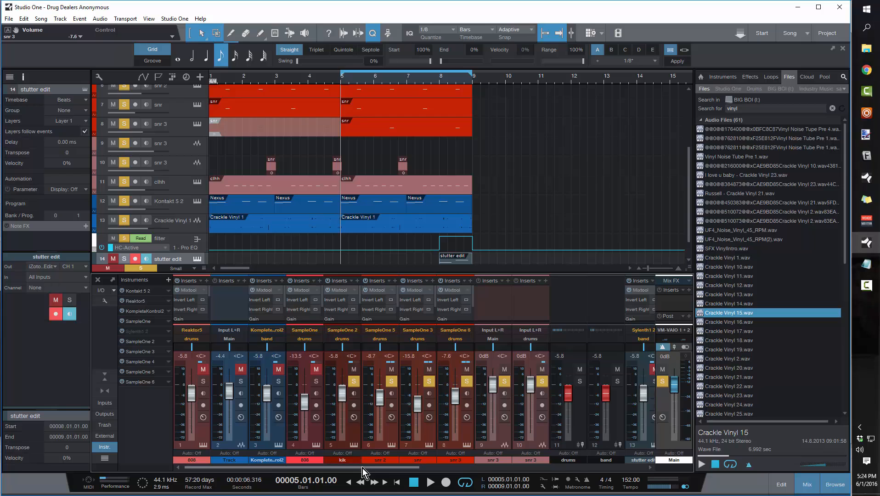
{"action": "left_click_drag", "start_coordinate": [362, 468], "coordinate": [669, 450]}
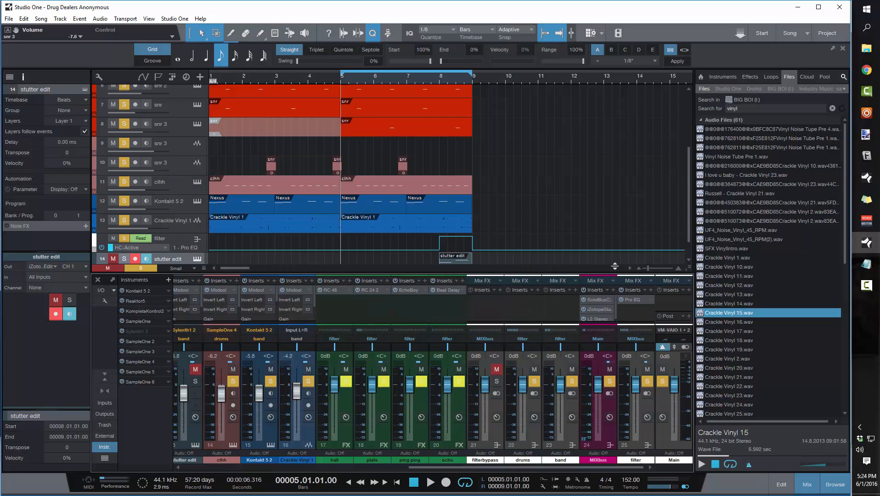
{"action": "left_click_drag", "start_coordinate": [615, 275], "coordinate": [616, 251]}
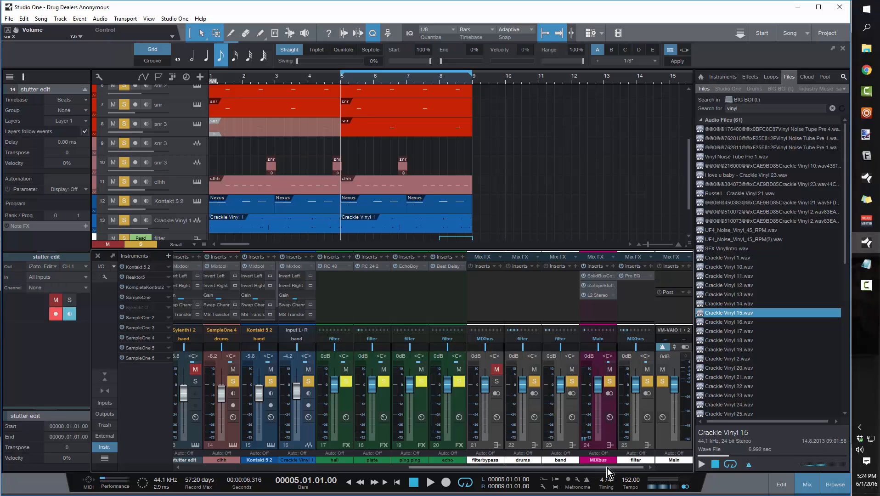
{"action": "left_click_drag", "start_coordinate": [608, 442], "coordinate": [637, 432]}
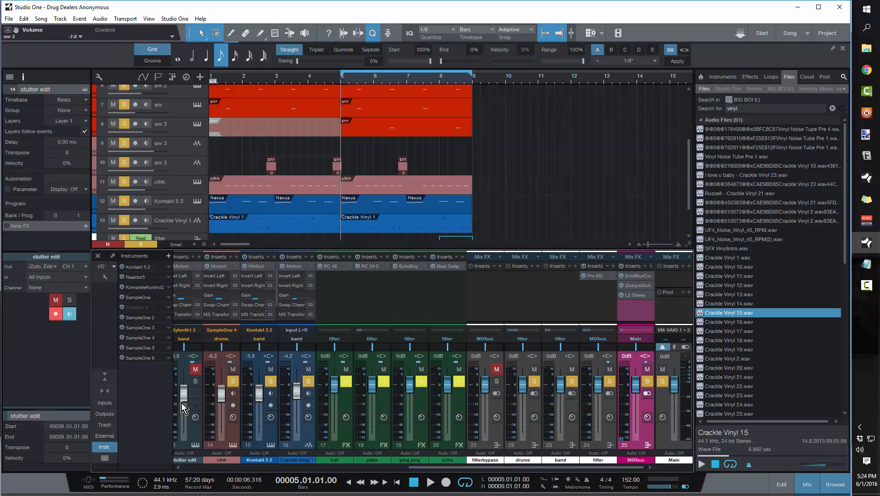
Step: Increase the height of the stutter edit track in the arrangement
{"action": "scroll", "coordinate": [513, 174], "scroll_direction": "down", "scroll_amount": 3}
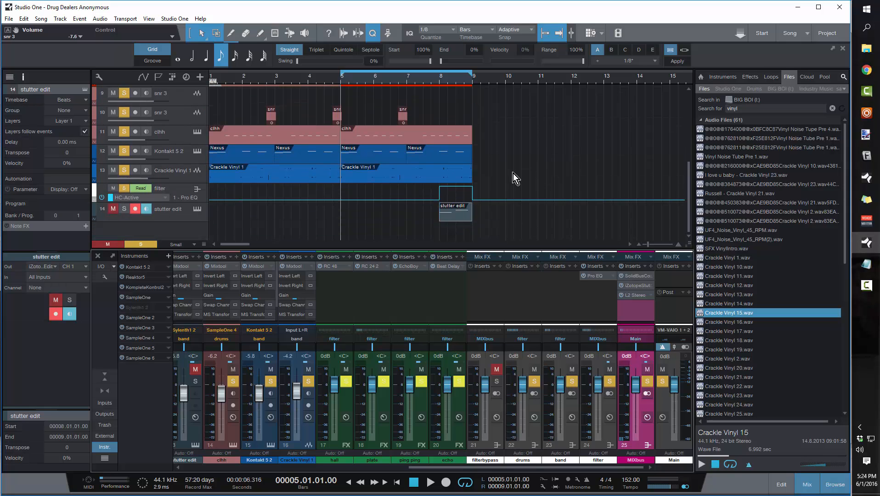
{"action": "scroll", "coordinate": [513, 173], "scroll_direction": "up", "scroll_amount": 3}
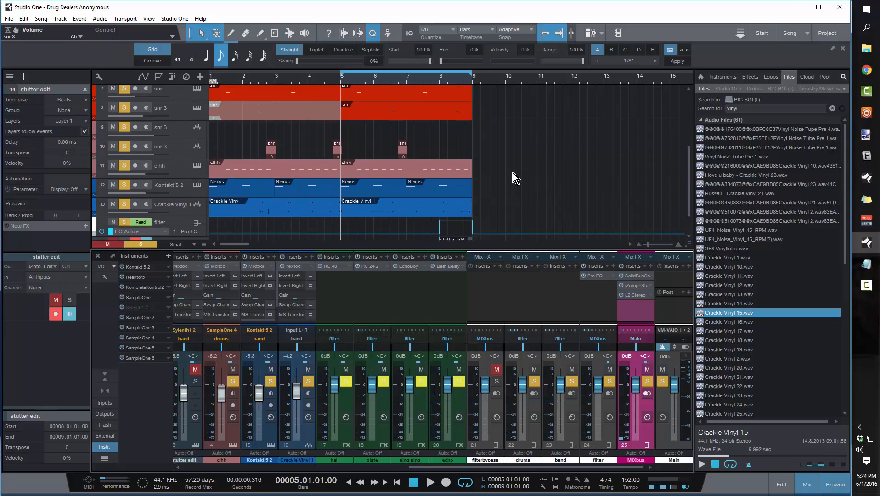
{"action": "scroll", "coordinate": [514, 174], "scroll_direction": "down", "scroll_amount": 3}
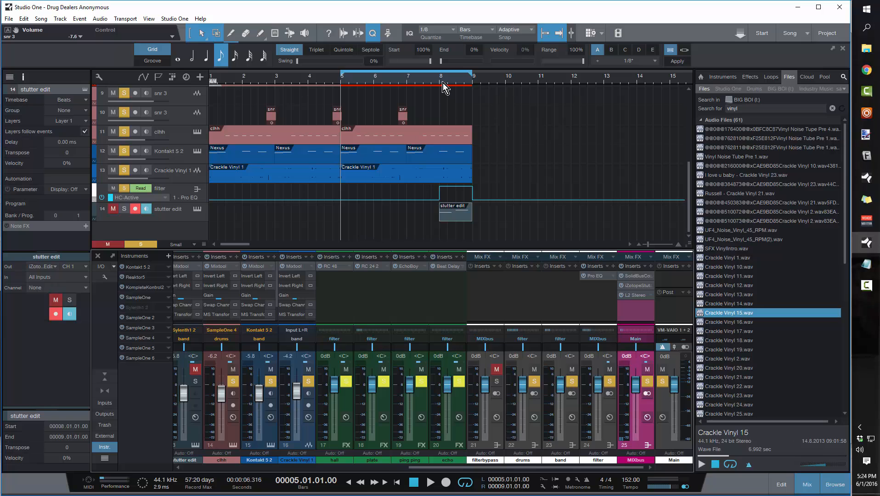
{"action": "mouse_move", "coordinate": [445, 82]}
{"action": "left_mouse_down"}
{"action": "mouse_move", "coordinate": [443, 94]}
{"action": "mouse_move", "coordinate": [435, 87]}
{"action": "left_mouse_up"}
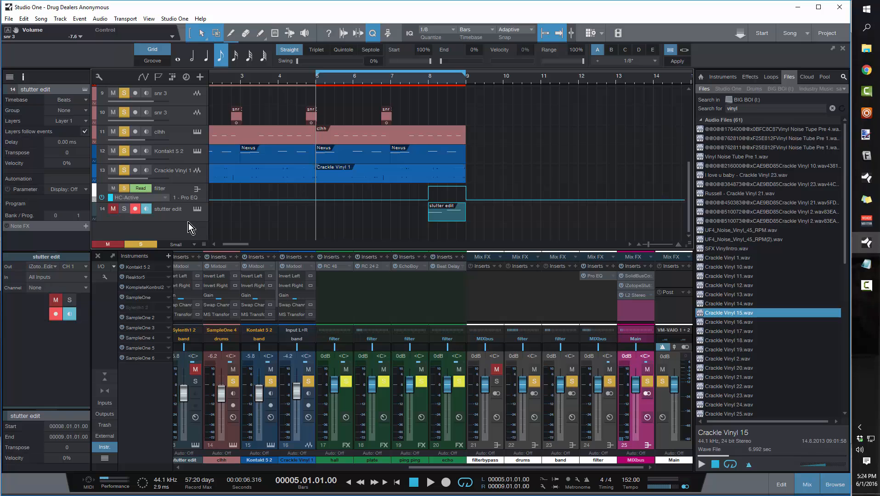
{"action": "left_click_drag", "start_coordinate": [188, 230], "coordinate": [186, 245]}
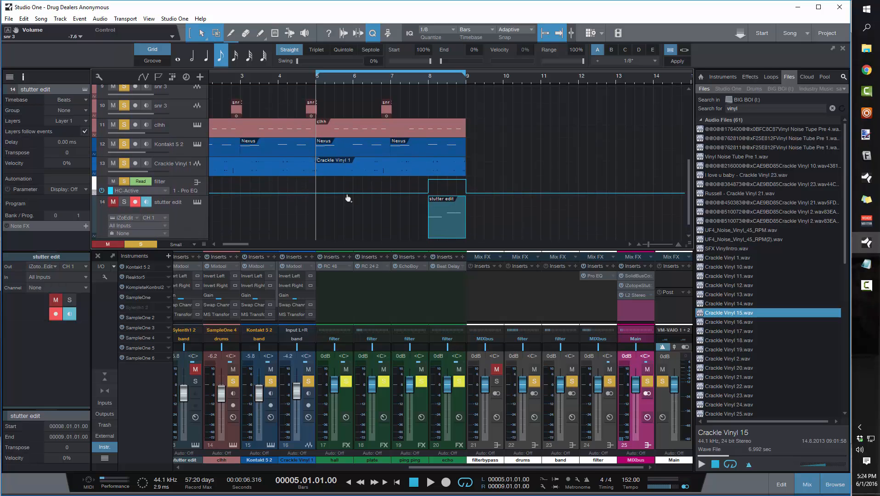
Step: Set the loop range to run from bar 1 to bar 5
{"action": "scroll", "coordinate": [315, 96], "scroll_direction": "up", "scroll_amount": 3}
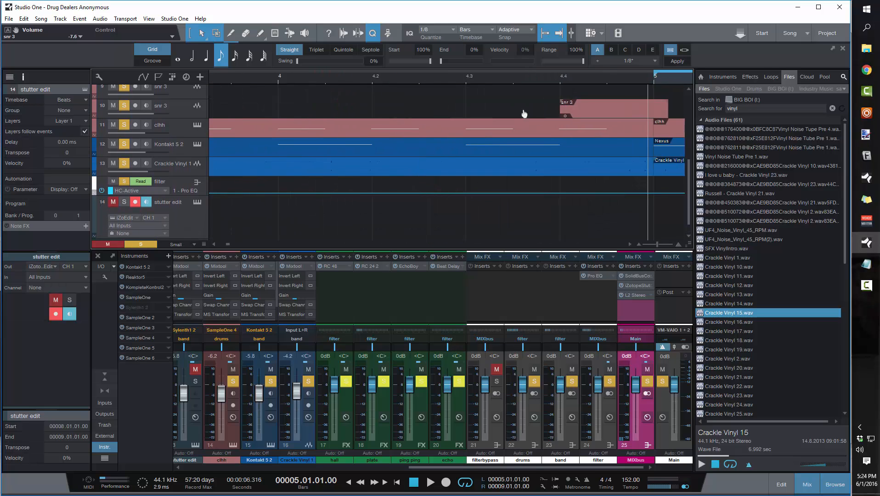
{"action": "scroll", "coordinate": [521, 90], "scroll_direction": "down", "scroll_amount": 4}
{"action": "left_click_drag", "start_coordinate": [375, 75], "coordinate": [188, 84]}
{"action": "left_click_drag", "start_coordinate": [542, 76], "coordinate": [370, 111]}
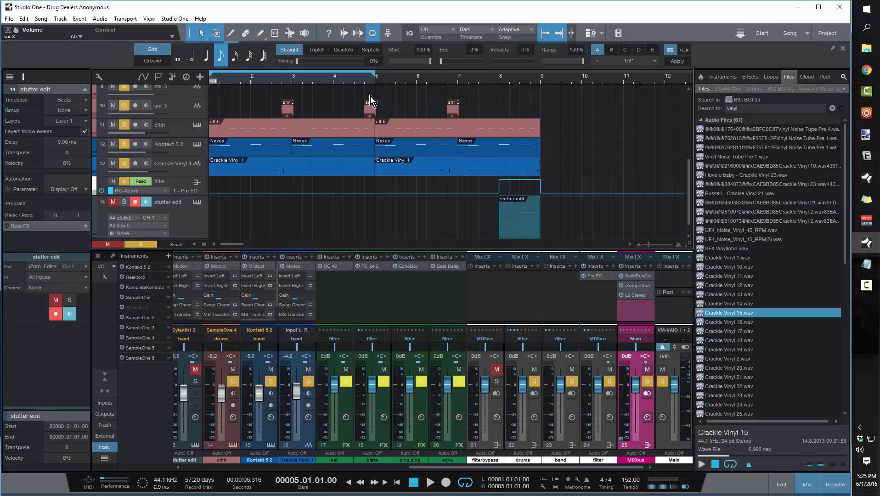
Step: Open the Stutter Edit plug-in from the stutter edit track and play the beat from the start
{"action": "left_click", "coordinate": [198, 202]}
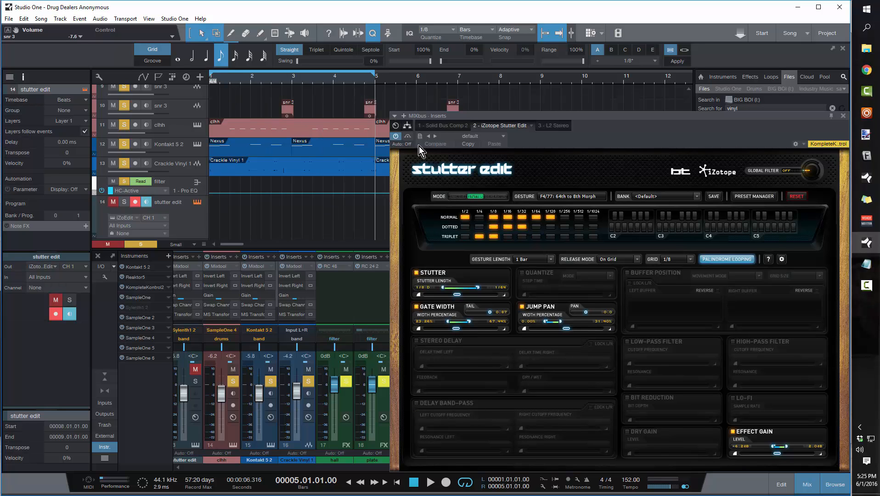
{"action": "key", "text": "Home"}
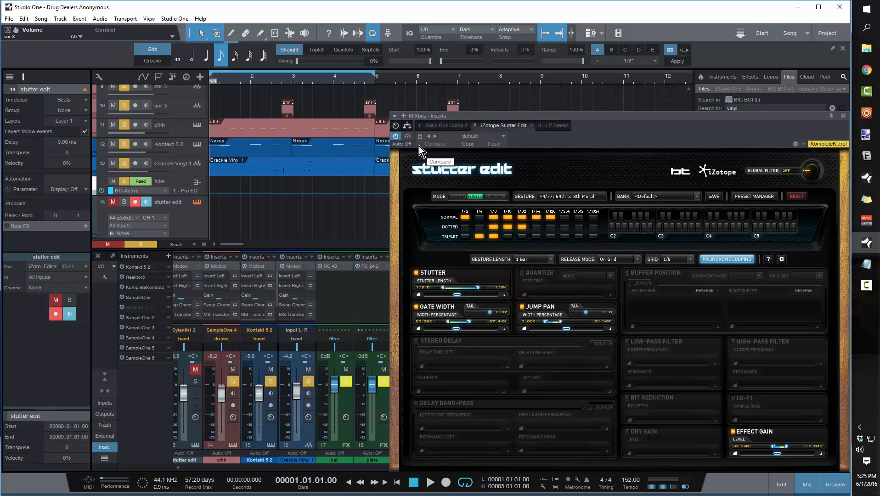
{"action": "key", "text": "space"}
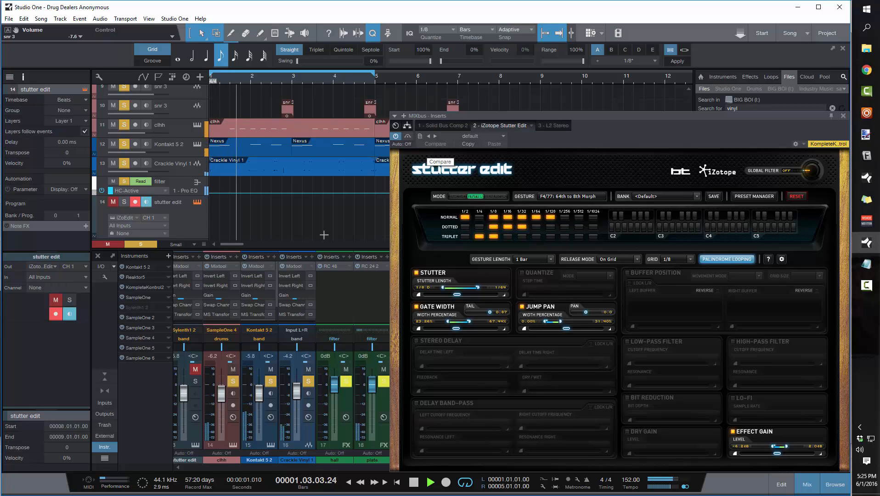
Step: Solo and unmute the stutter edit track, audition Stutter Edit gestures over the loop, then stop playback and close the plug-in window
{"action": "left_click", "coordinate": [188, 223]}
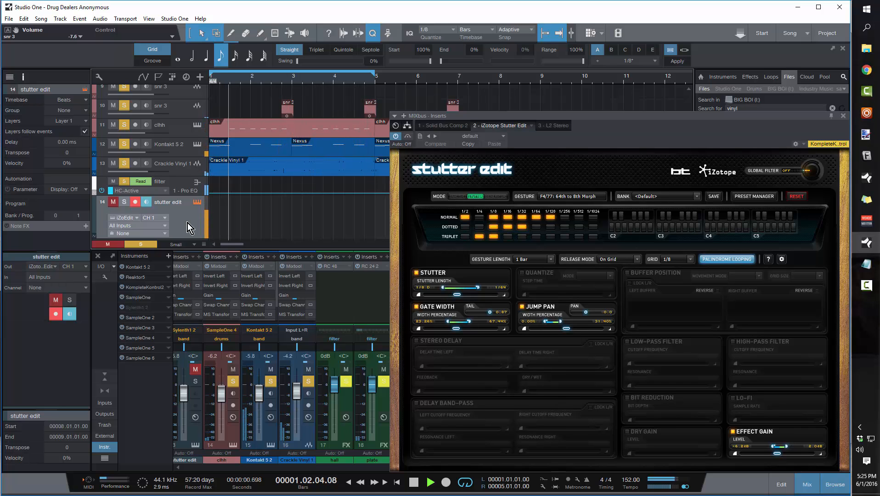
{"action": "left_click", "coordinate": [122, 201]}
{"action": "left_click", "coordinate": [116, 201]}
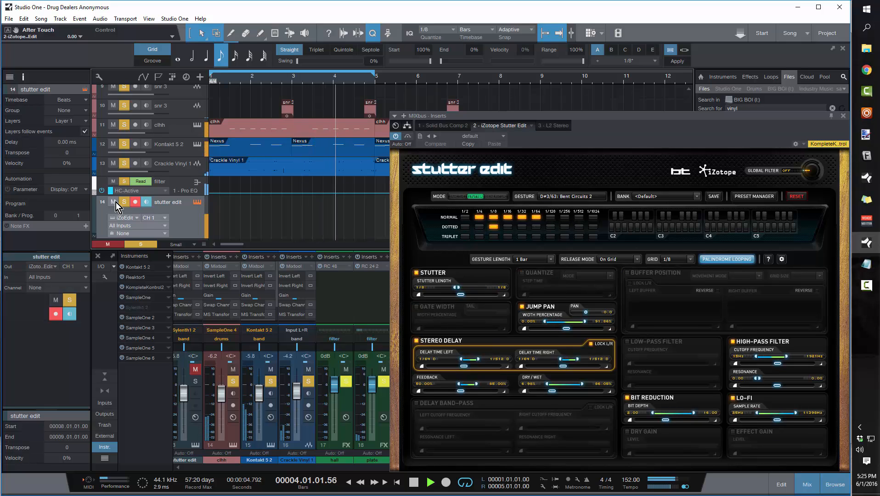
{"action": "key", "text": "space"}
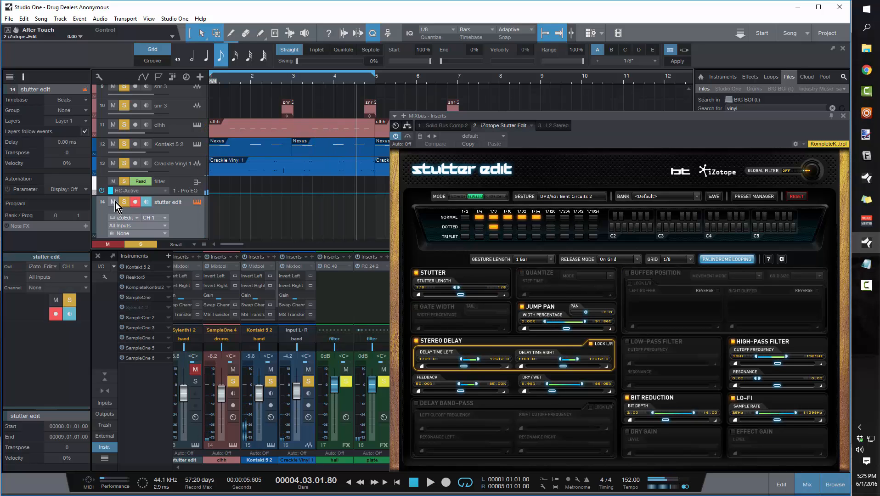
{"action": "left_click", "coordinate": [842, 117]}
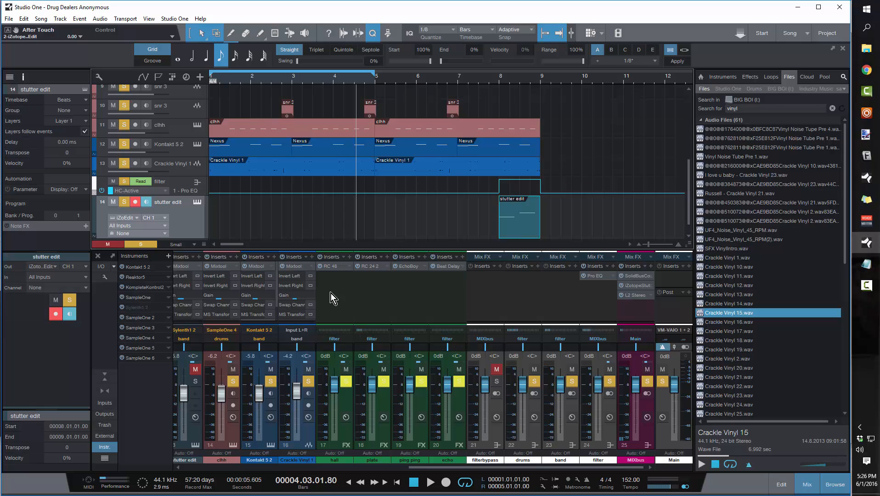
Step: Extend the end of the loop range to bar 9
{"action": "scroll", "coordinate": [335, 206], "scroll_direction": "up", "scroll_amount": 7}
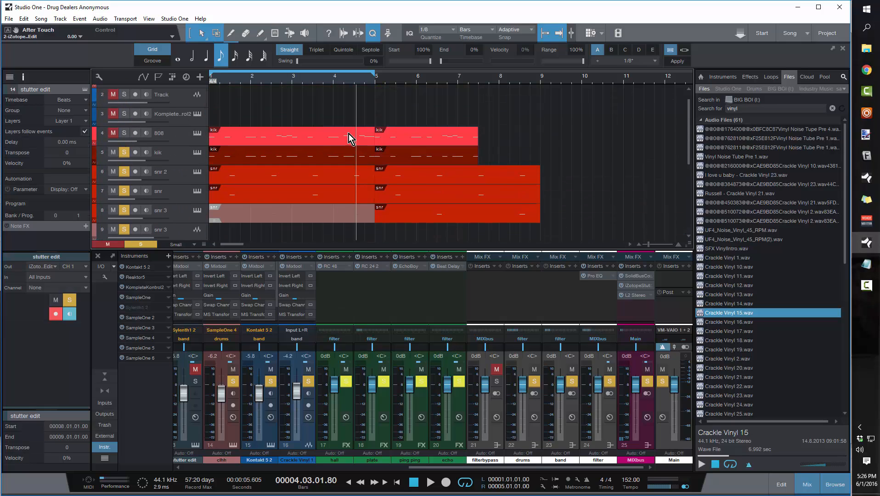
{"action": "left_click_drag", "start_coordinate": [374, 74], "coordinate": [539, 106]}
{"action": "scroll", "coordinate": [463, 138], "scroll_direction": "down", "scroll_amount": 7}
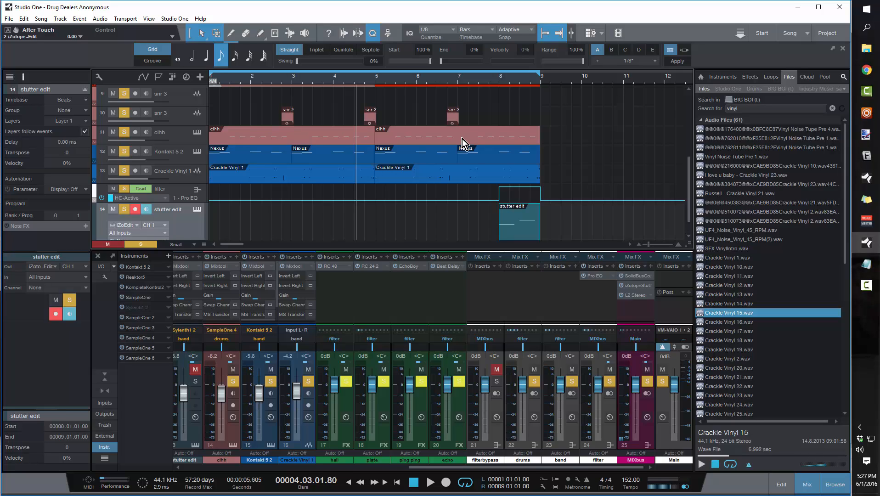
Step: Inspect the RC 24 reverb on the plate effects channel, and close its window
{"action": "scroll", "coordinate": [348, 157], "scroll_direction": "up", "scroll_amount": 5}
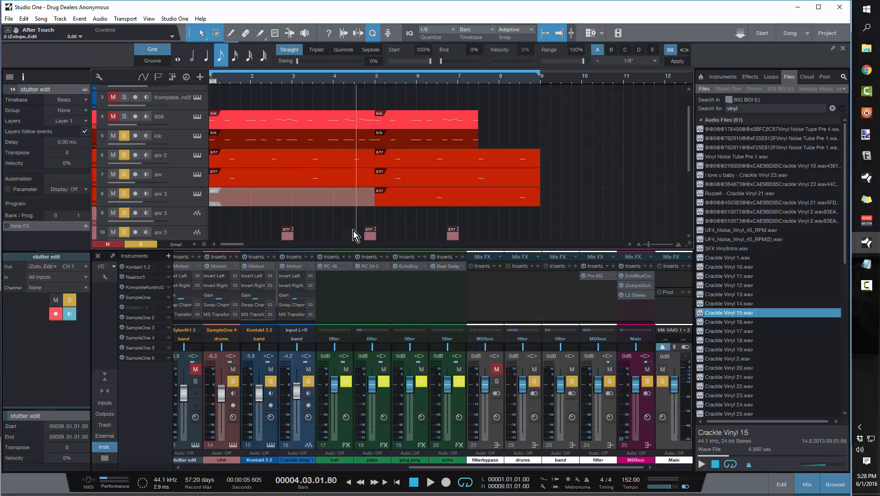
{"action": "left_click", "coordinate": [372, 267]}
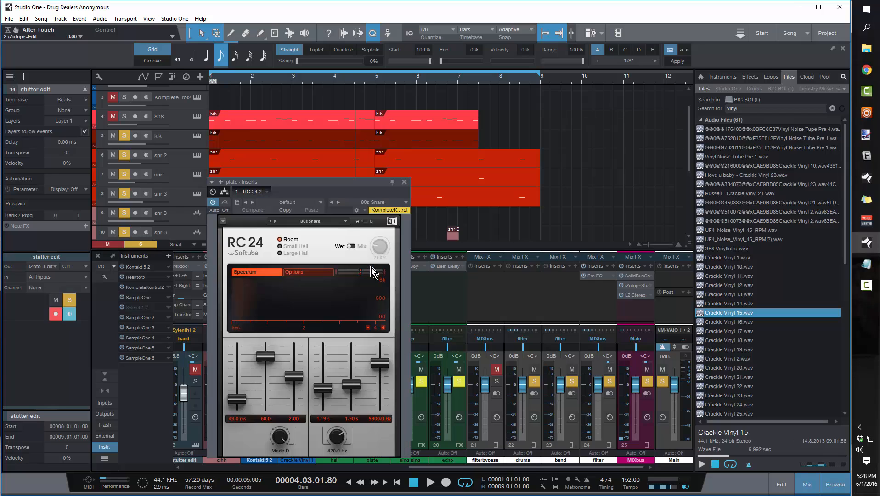
{"action": "left_click", "coordinate": [405, 182]}
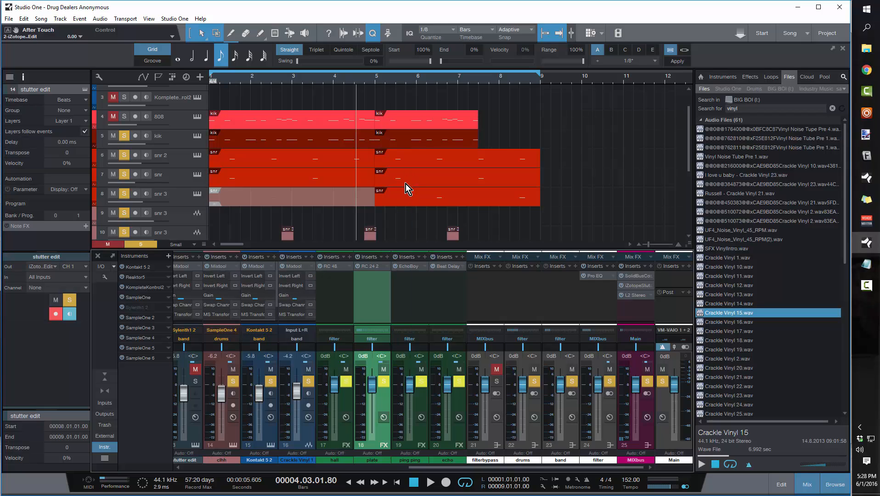